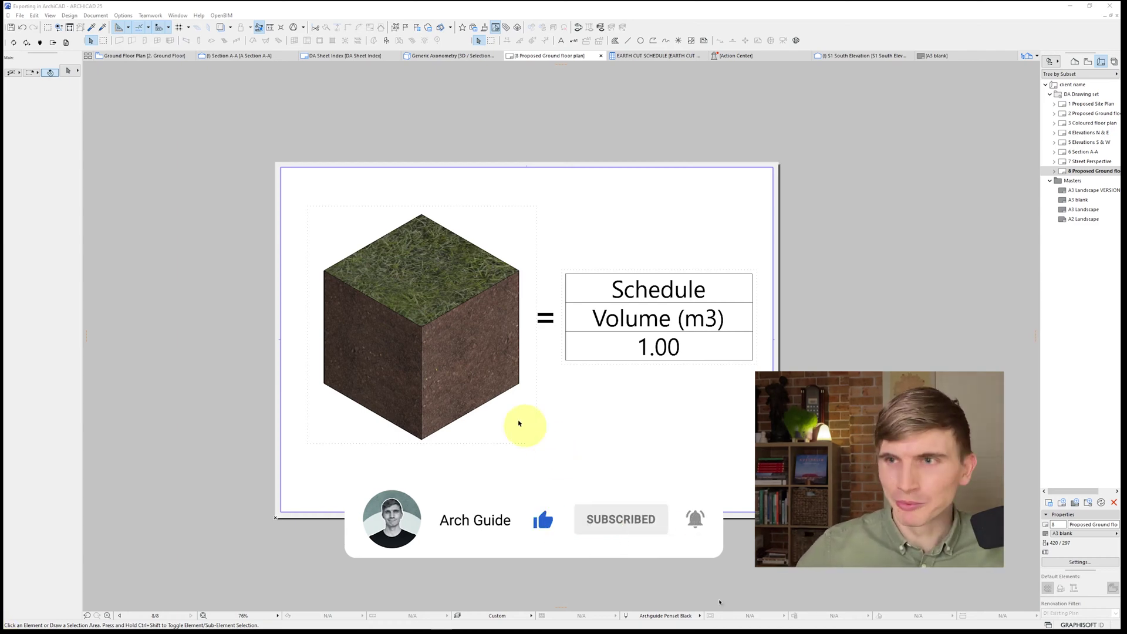
- Open the source 3D view of the earth cube drawing placed on the layout
{"action": "right_click", "coordinate": [485, 371]}
{"action": "left_click", "coordinate": [501, 396]}
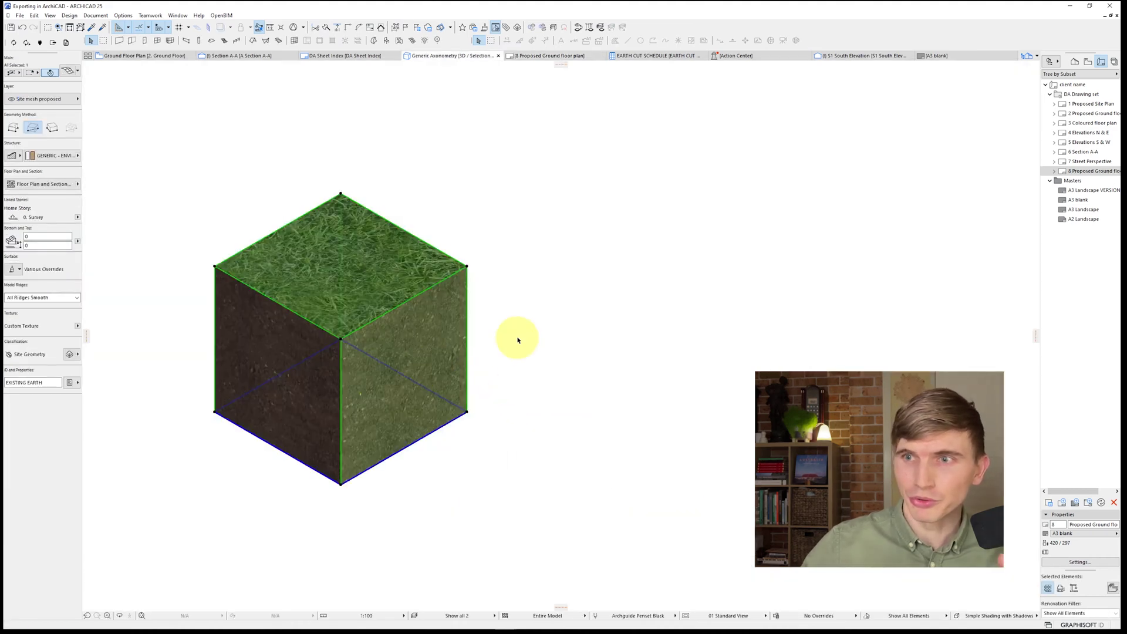
{"action": "key", "text": "ctrl+d"}
{"action": "left_click", "coordinate": [467, 266]}
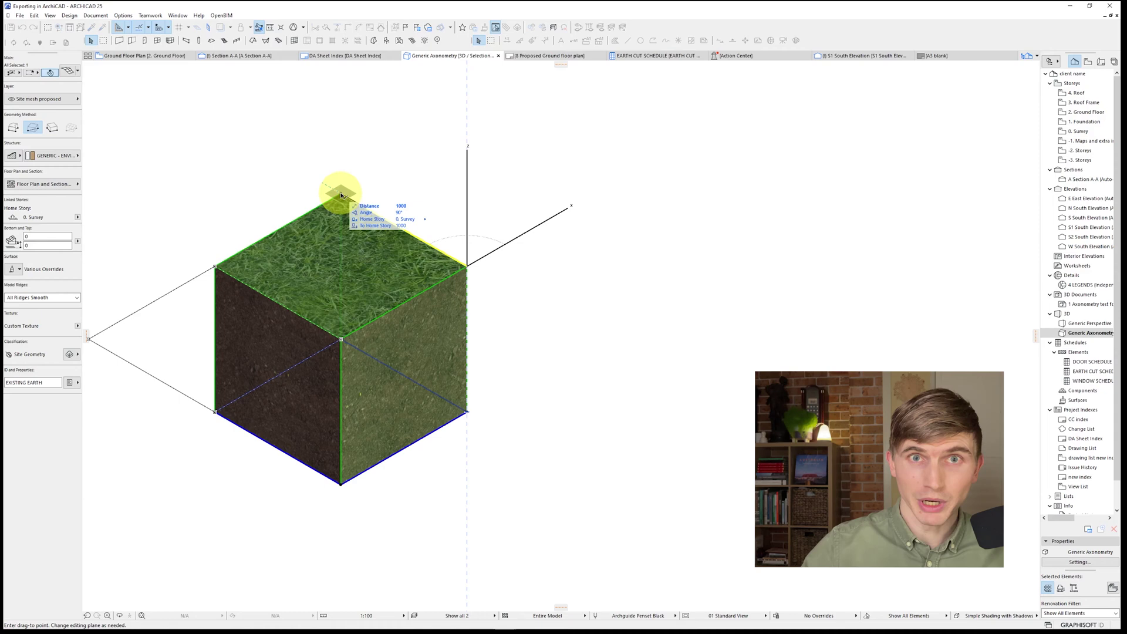
{"action": "key", "text": "Escape"}
{"action": "key", "text": "Escape"}
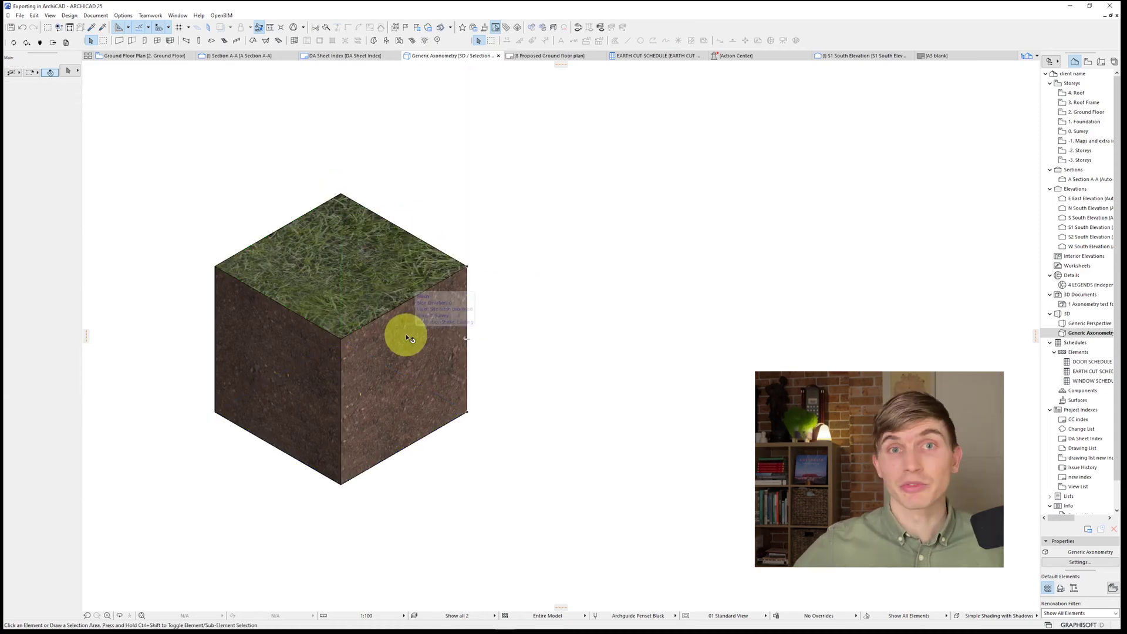
- Offset one side edge of the earth cube mesh outward so the block is twice as long
{"action": "left_click", "coordinate": [453, 395]}
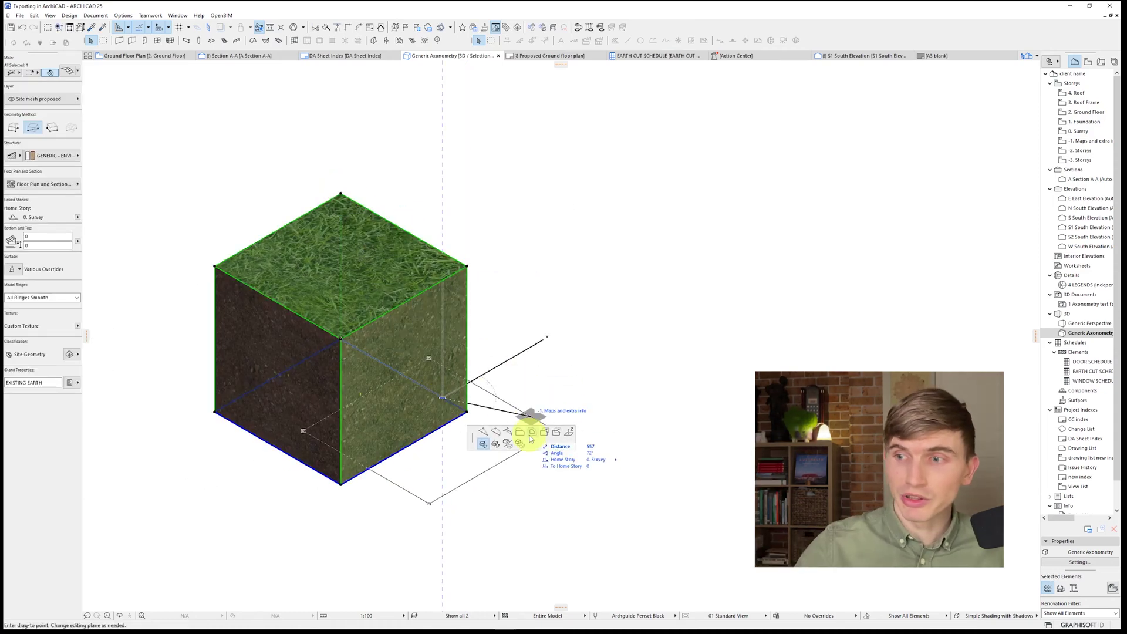
{"action": "left_click", "coordinate": [571, 328]}
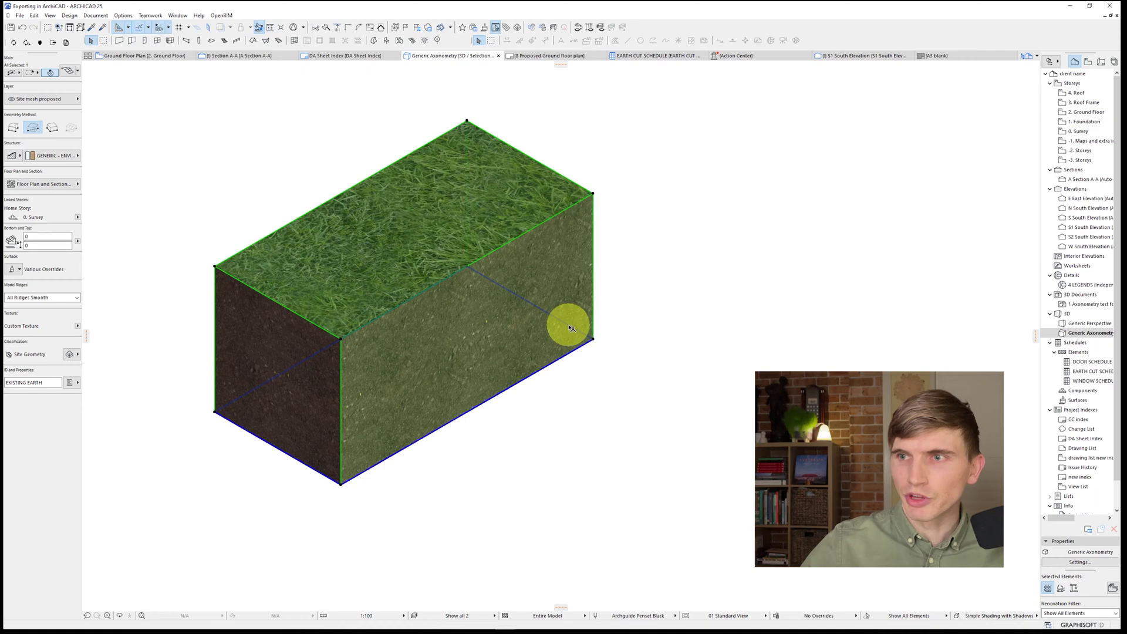
{"action": "left_click", "coordinate": [861, 246]}
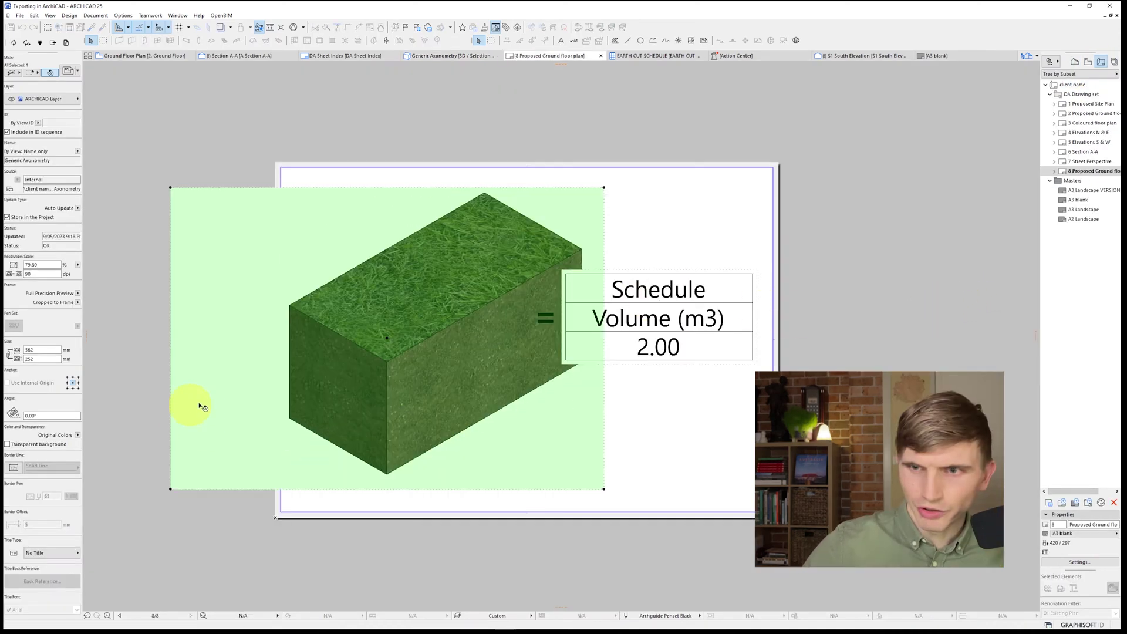
- On the layout, crop the block drawing's frame on its empty side so it ends just inside the sheet border
{"action": "left_click", "coordinate": [172, 410]}
{"action": "left_click", "coordinate": [450, 556]}
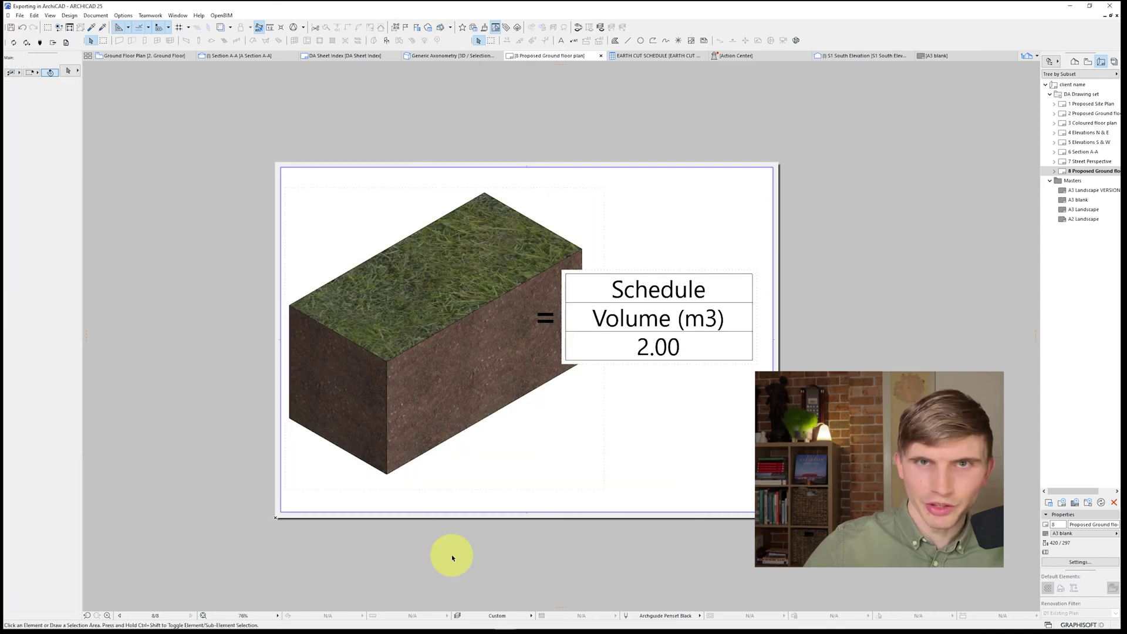
{"action": "left_click", "coordinate": [710, 345]}
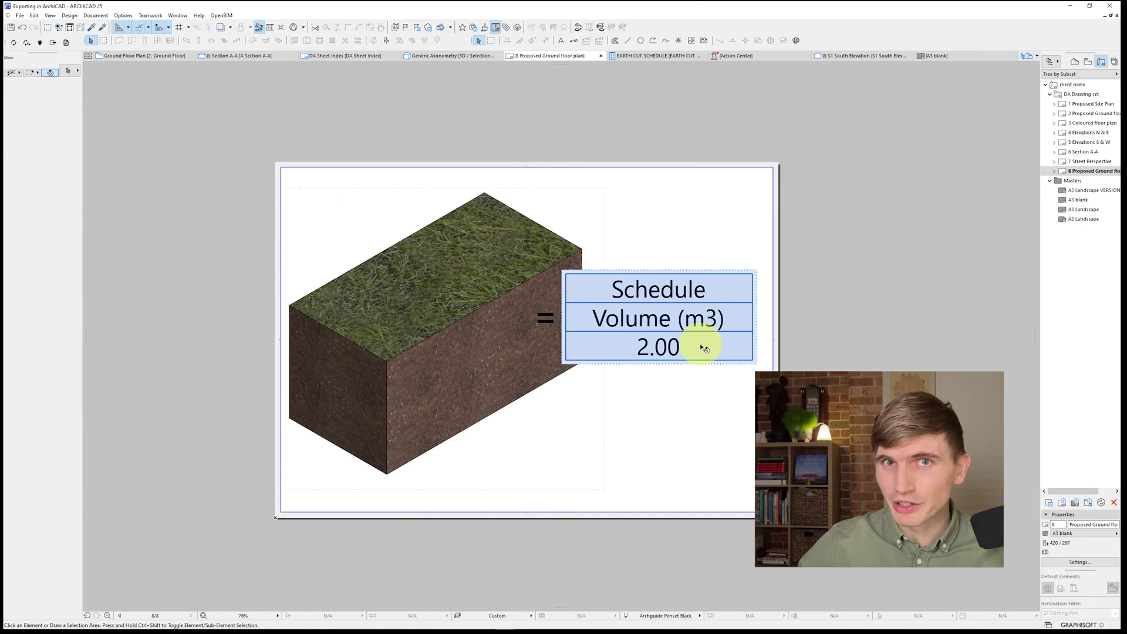
- Create a new Elements schedule scheme with the ID "volume calc" and the name "new scheme"
{"action": "left_click", "coordinate": [1075, 61]}
{"action": "left_click", "coordinate": [1075, 342]}
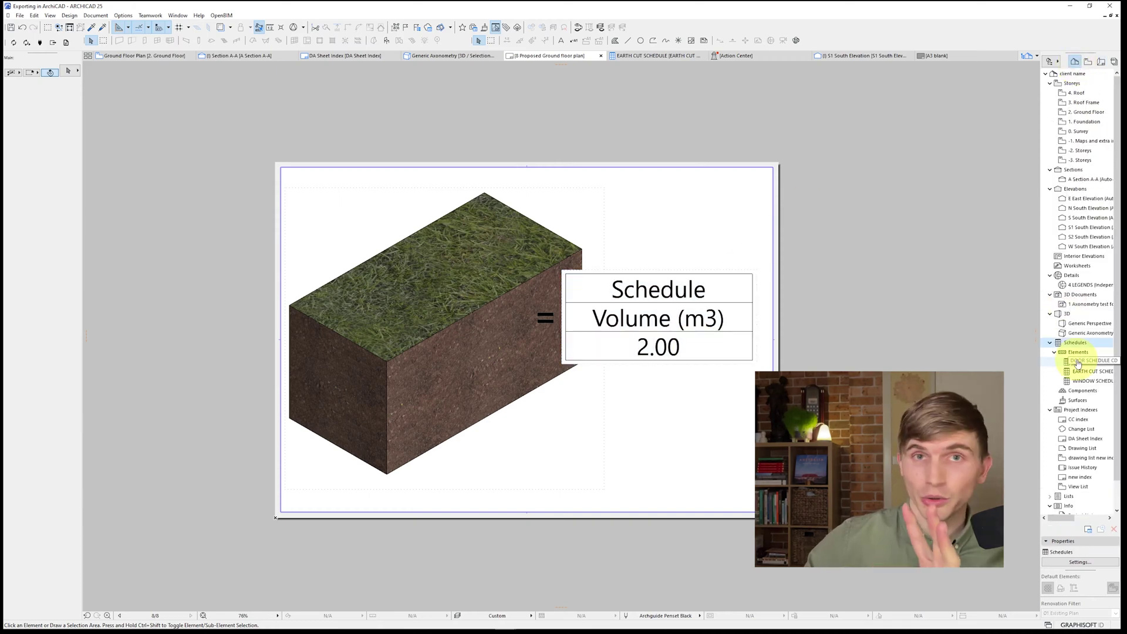
{"action": "right_click", "coordinate": [1078, 353]}
{"action": "left_click", "coordinate": [1076, 358]}
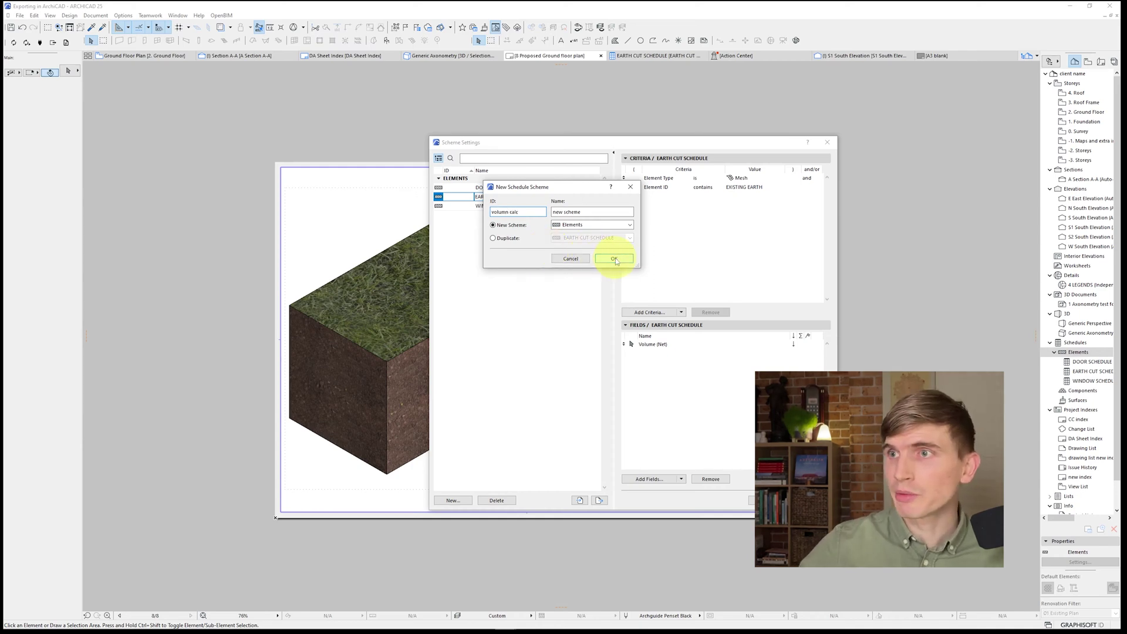
{"action": "left_click", "coordinate": [509, 212]}
{"action": "key", "text": "BackSpace"}
{"action": "left_click", "coordinate": [614, 258]}
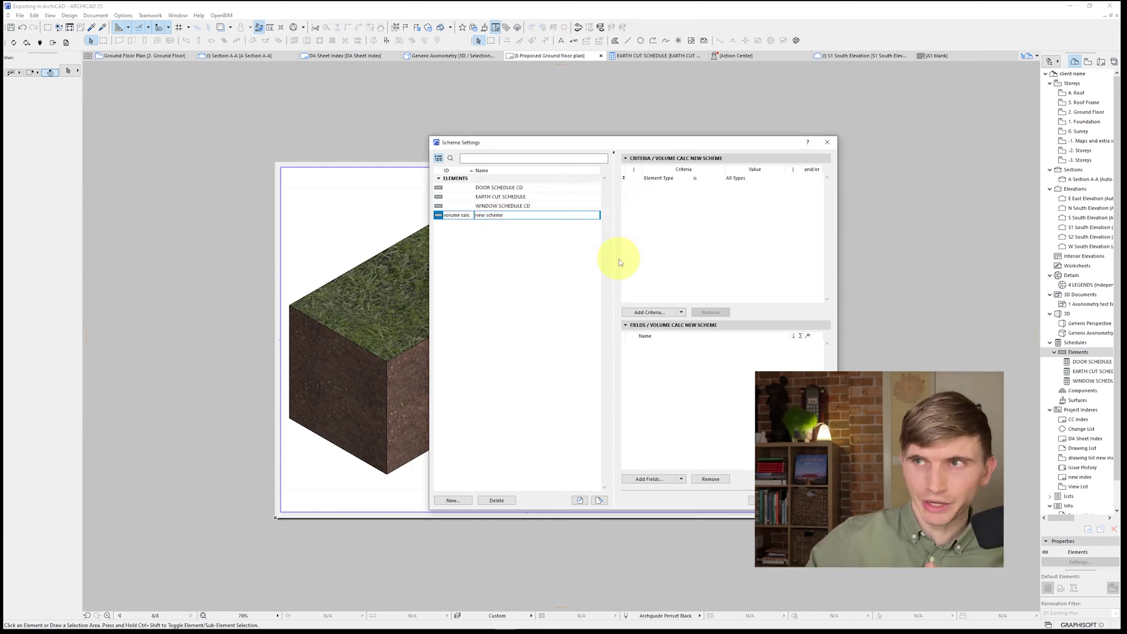
- Copy the Element ID value EXISTING EARTH from the EARTH CUT SCHEDULE criteria and accept the scheme settings
{"action": "left_click", "coordinate": [532, 197]}
{"action": "left_click", "coordinate": [531, 197]}
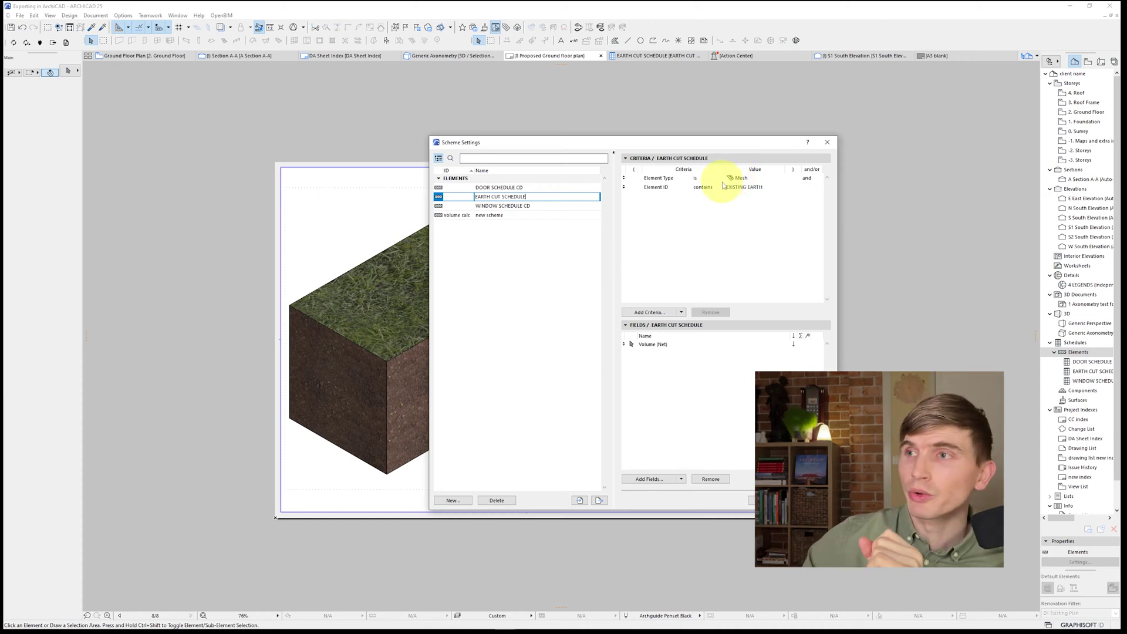
{"action": "left_click", "coordinate": [738, 189]}
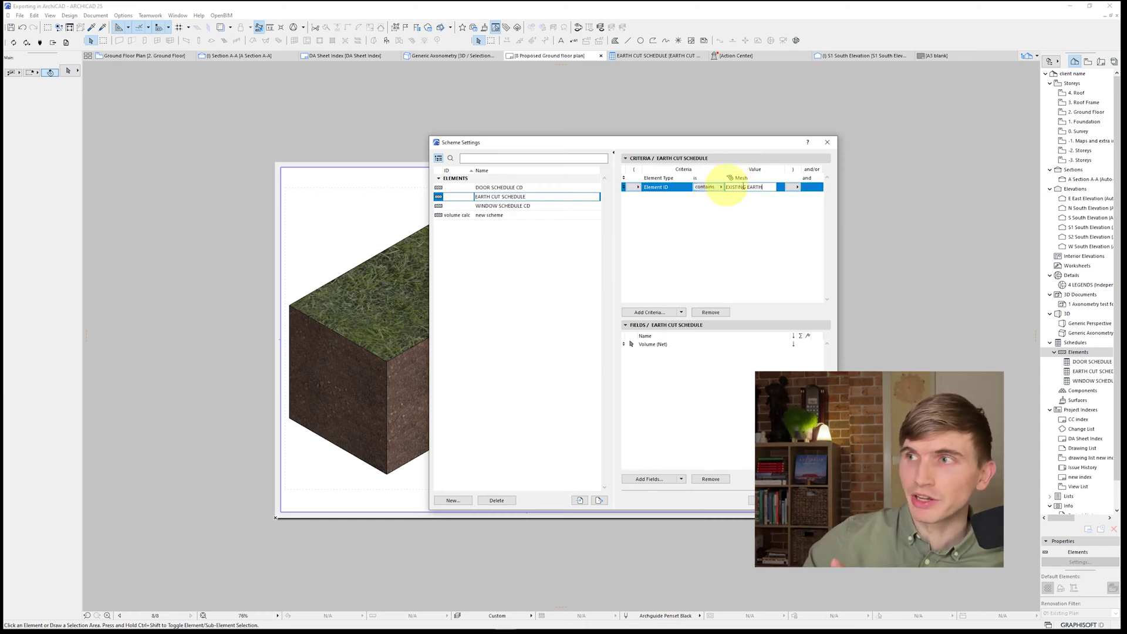
{"action": "left_click_drag", "start_coordinate": [764, 187], "coordinate": [690, 189]}
{"action": "right_click", "coordinate": [757, 187]}
{"action": "left_click", "coordinate": [770, 216]}
{"action": "left_click", "coordinate": [772, 217]}
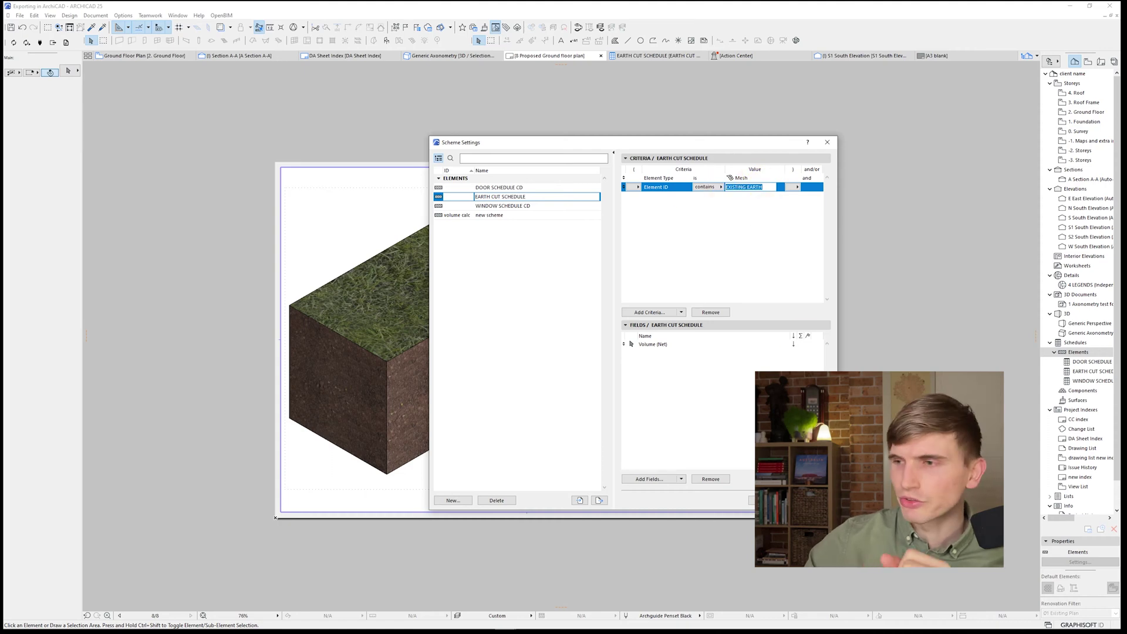
{"action": "key", "text": "Return"}
- Open the block drawing's source 3D view and select the earth mesh to check its element ID
{"action": "left_click", "coordinate": [449, 379]}
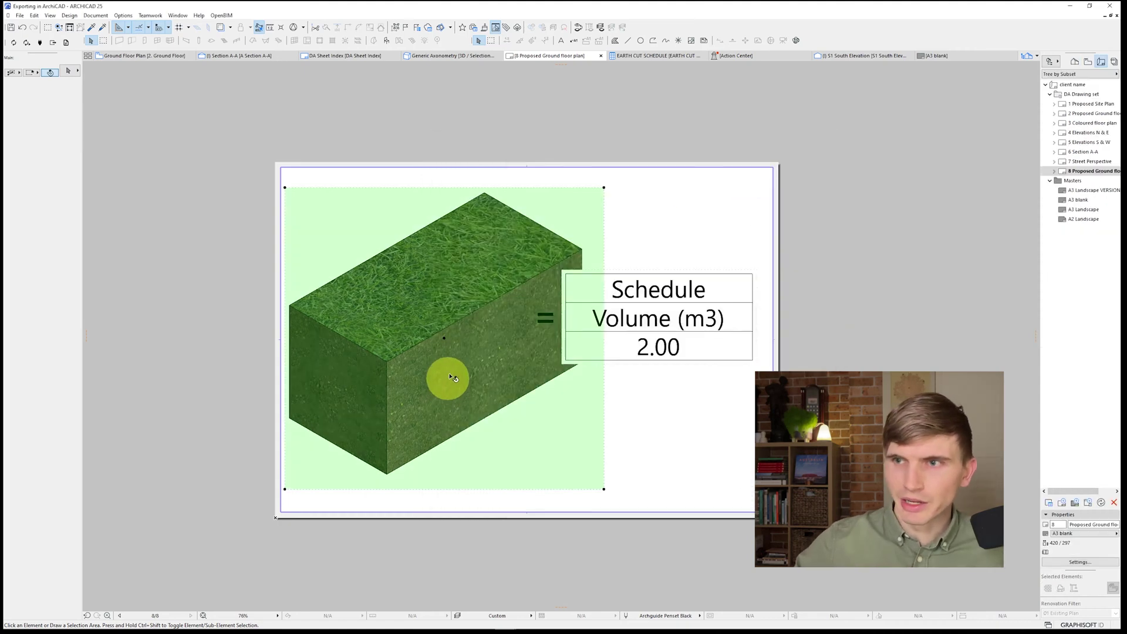
{"action": "right_click", "coordinate": [489, 400]}
{"action": "left_click", "coordinate": [455, 397]}
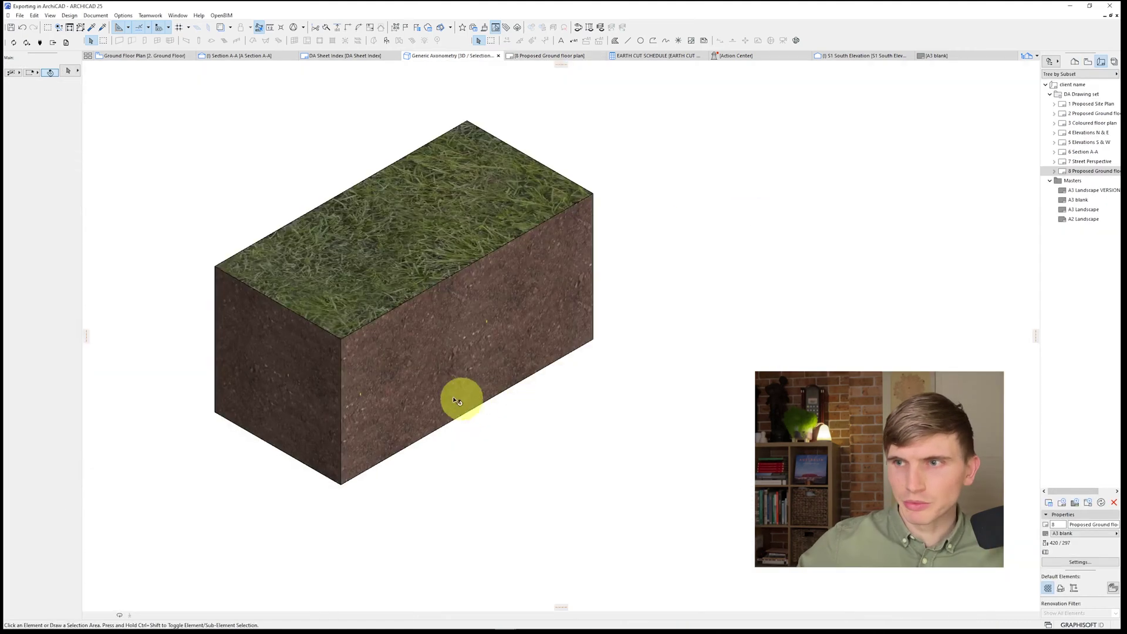
{"action": "left_click", "coordinate": [385, 353]}
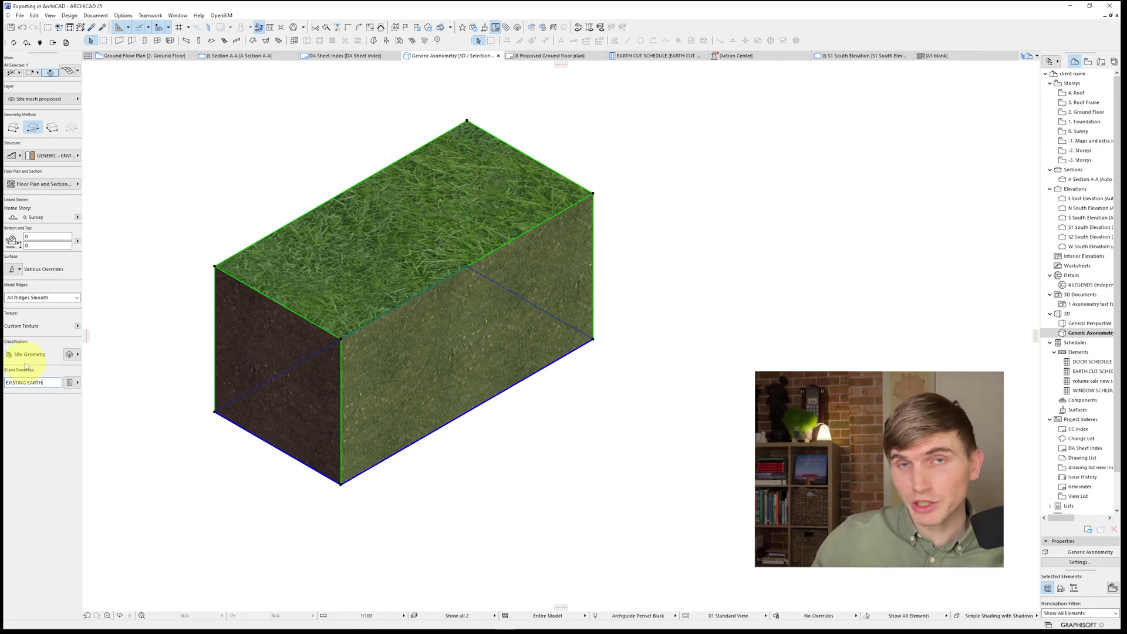
- Open the scheme settings of the EARTH CUT SCHEDULE and check its Element ID criterion
{"action": "double_click", "coordinate": [1092, 371]}
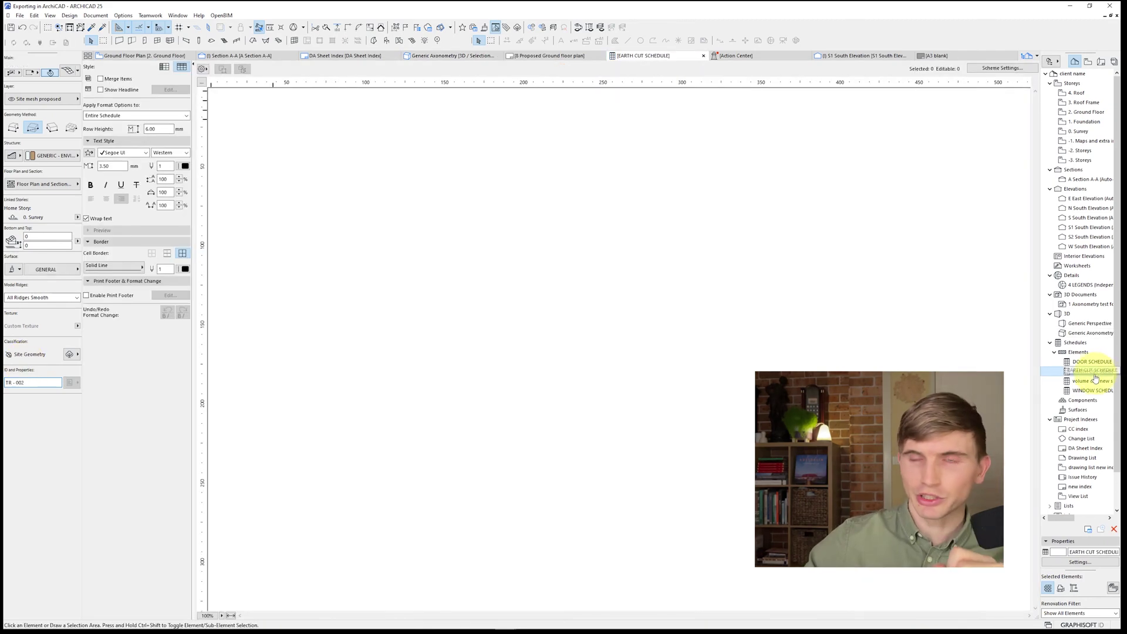
{"action": "left_click", "coordinate": [1001, 69]}
{"action": "left_click", "coordinate": [757, 187]}
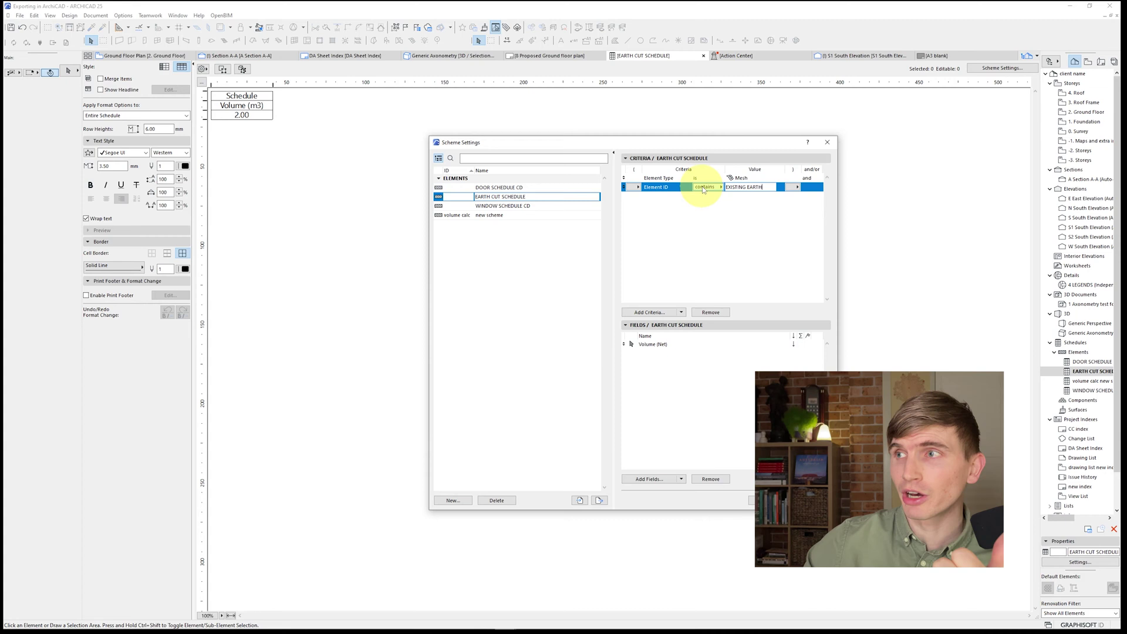
{"action": "left_click", "coordinate": [769, 187]}
- Set the Element Type criterion of the volume calc scheme to Mesh
{"action": "left_click", "coordinate": [544, 215]}
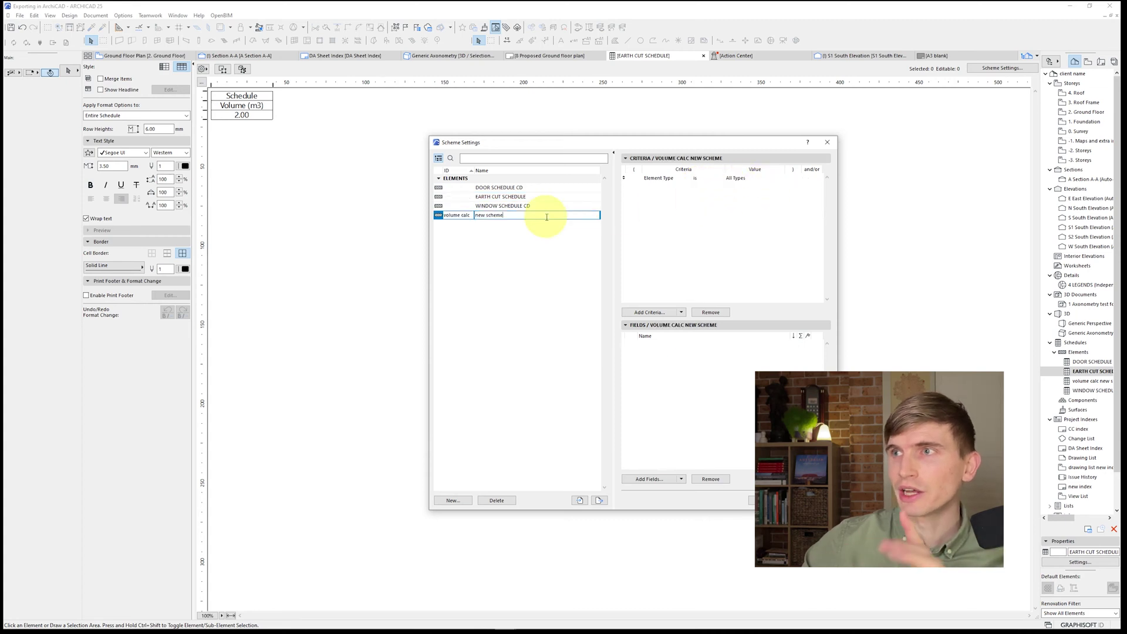
{"action": "left_click", "coordinate": [763, 178]}
{"action": "left_click", "coordinate": [779, 178]}
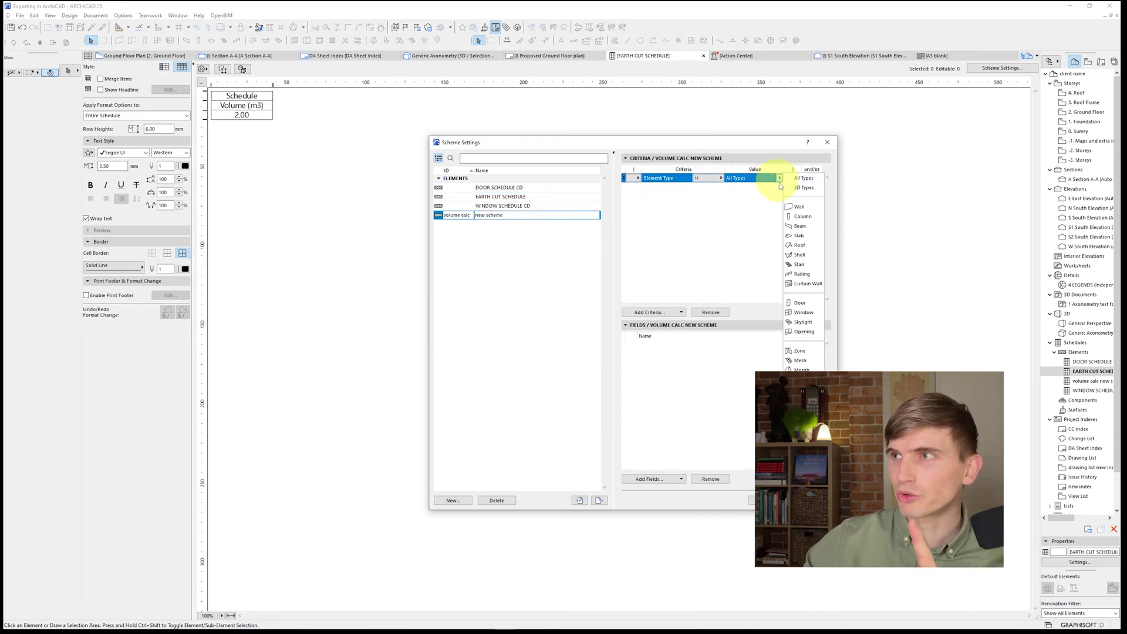
{"action": "left_click", "coordinate": [801, 340]}
- Add an Element ID criterion to the volume calc scheme with the condition contains EXISTING EARTH
{"action": "left_click", "coordinate": [648, 312]}
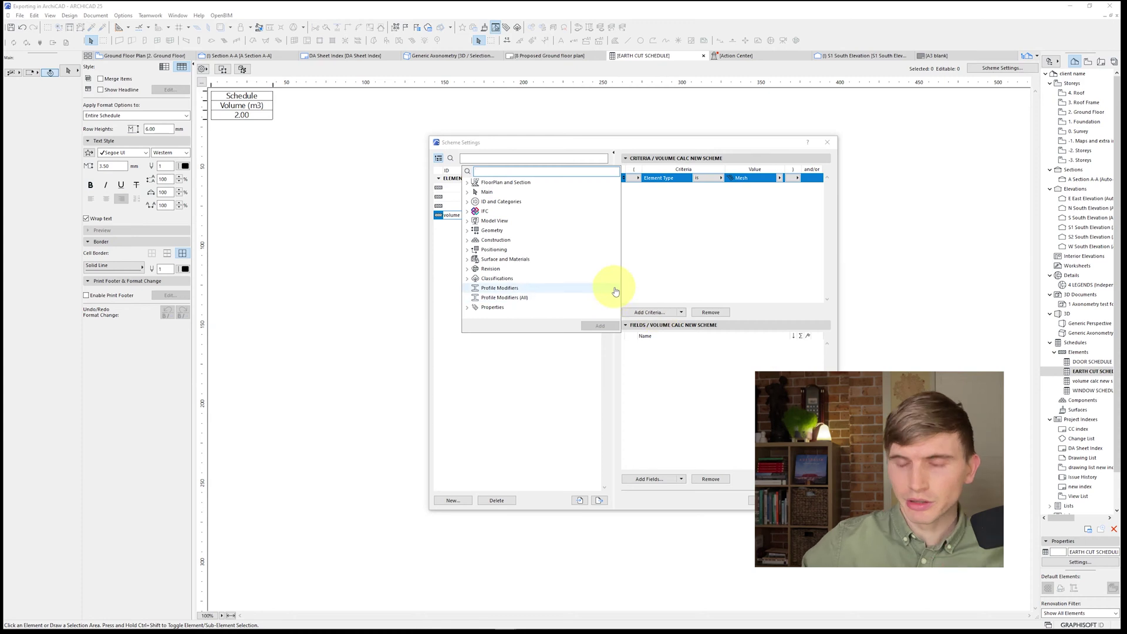
{"action": "type", "text": "id"}
{"action": "double_click", "coordinate": [575, 234]}
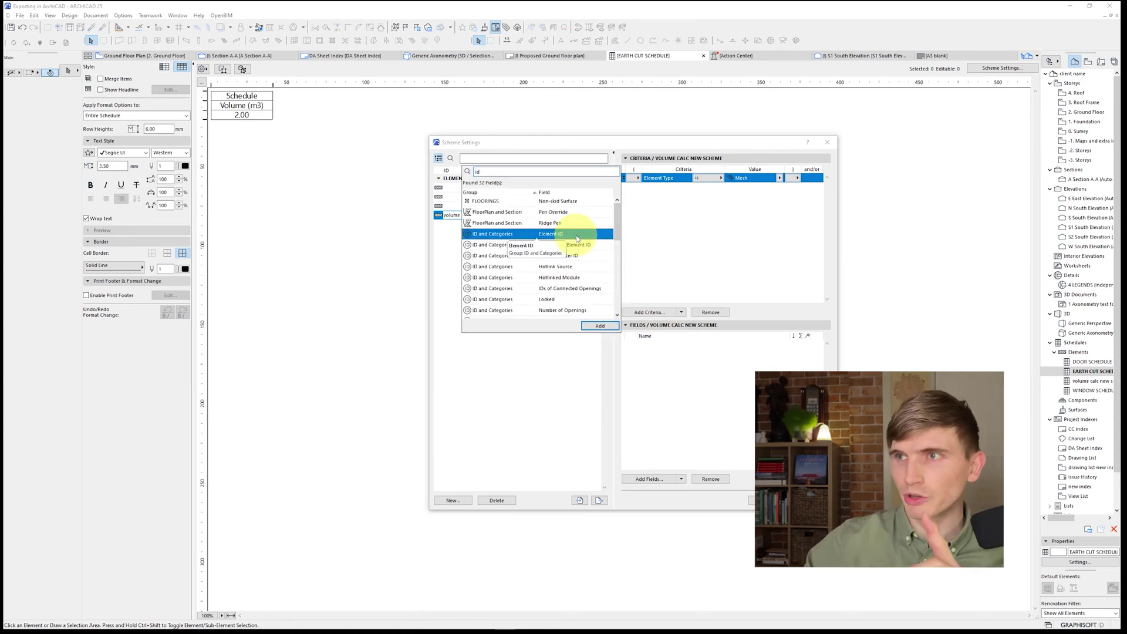
{"action": "left_click", "coordinate": [741, 186]}
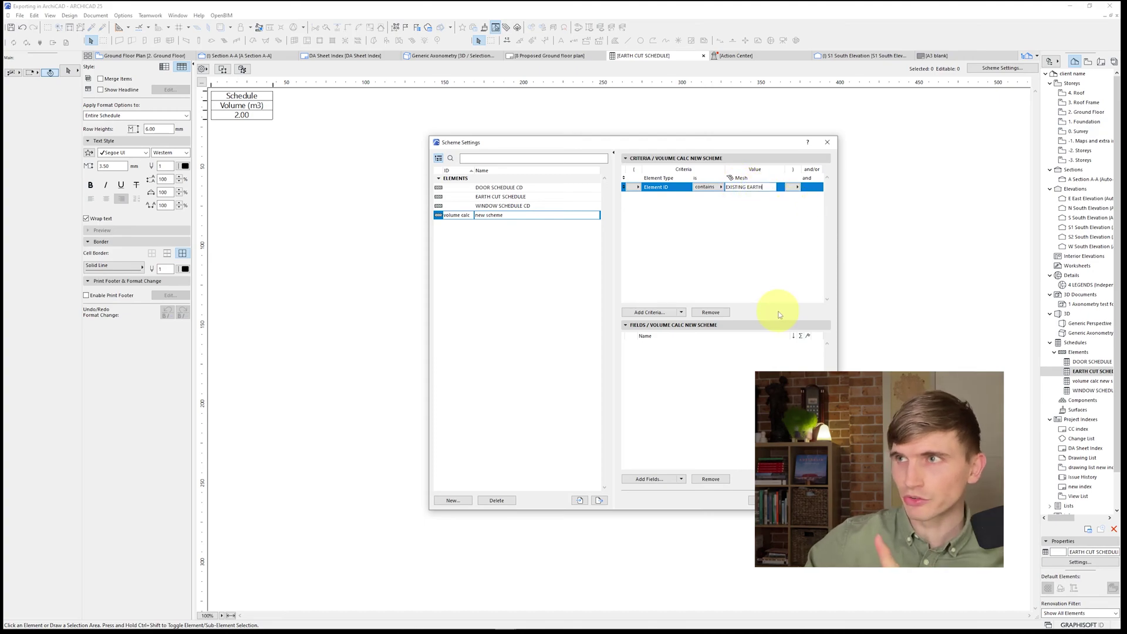
{"action": "left_click", "coordinate": [676, 395]}
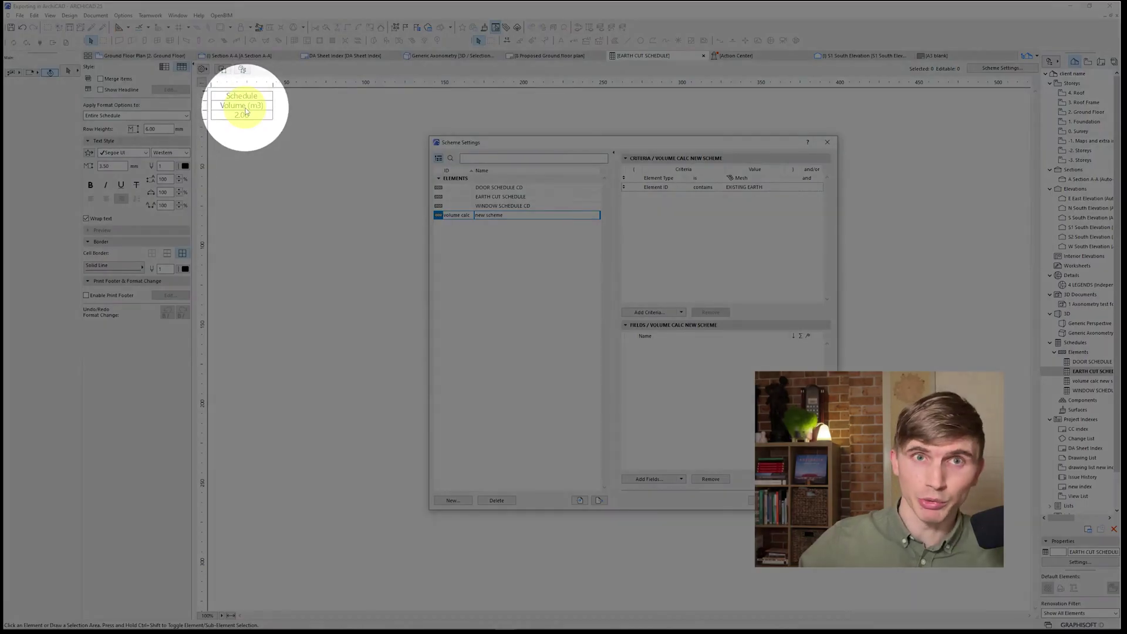
- Add the Volume (Net) field to the volume calc scheme and accept the settings to display its schedule
{"action": "left_click", "coordinate": [737, 413]}
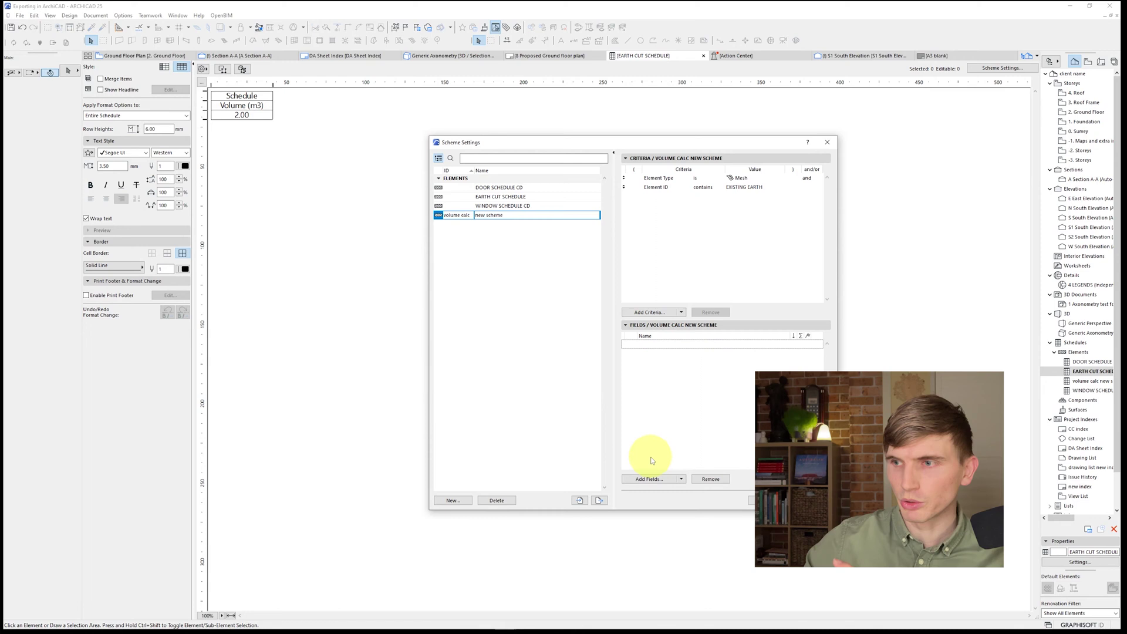
{"action": "left_click", "coordinate": [651, 479]}
{"action": "type", "text": "vol"}
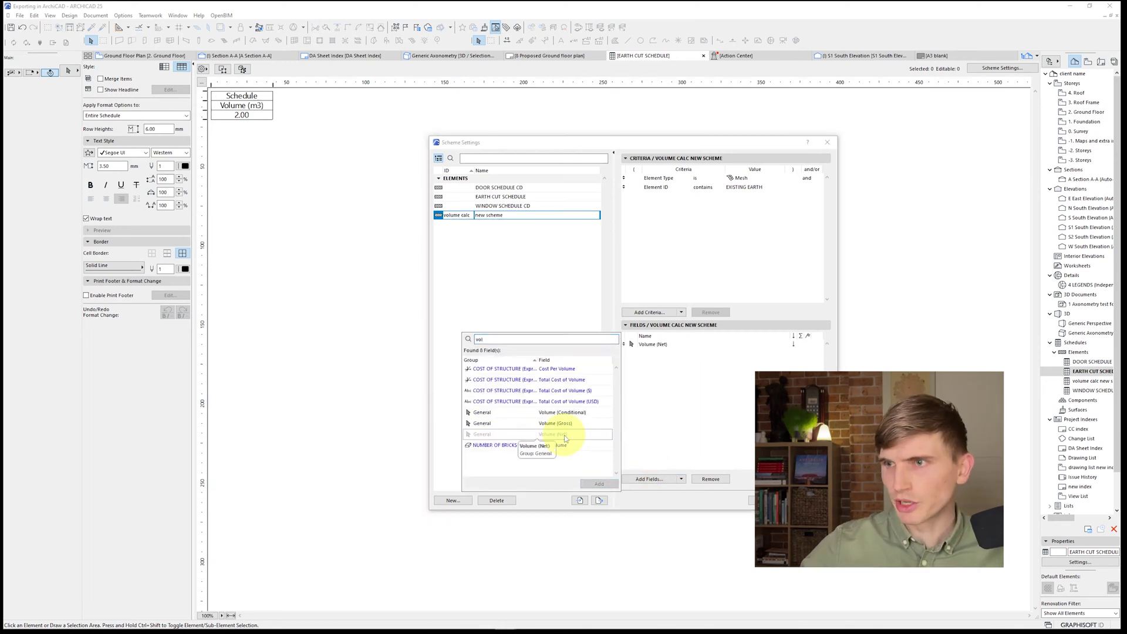
{"action": "left_click", "coordinate": [536, 196]}
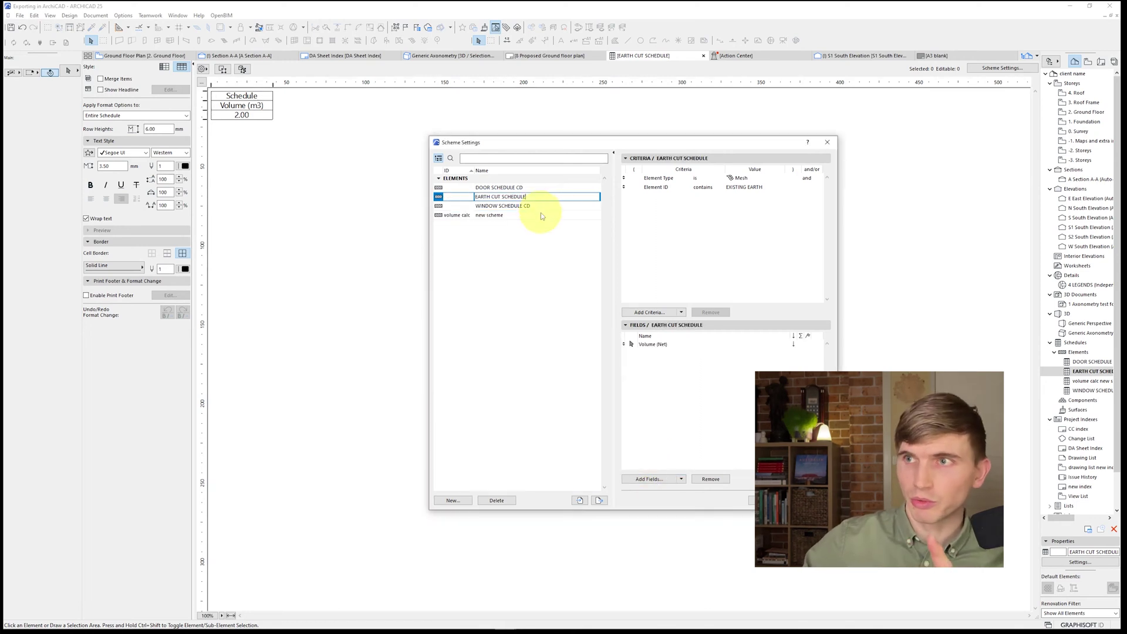
{"action": "left_click", "coordinate": [541, 214]}
{"action": "key", "text": "Return"}
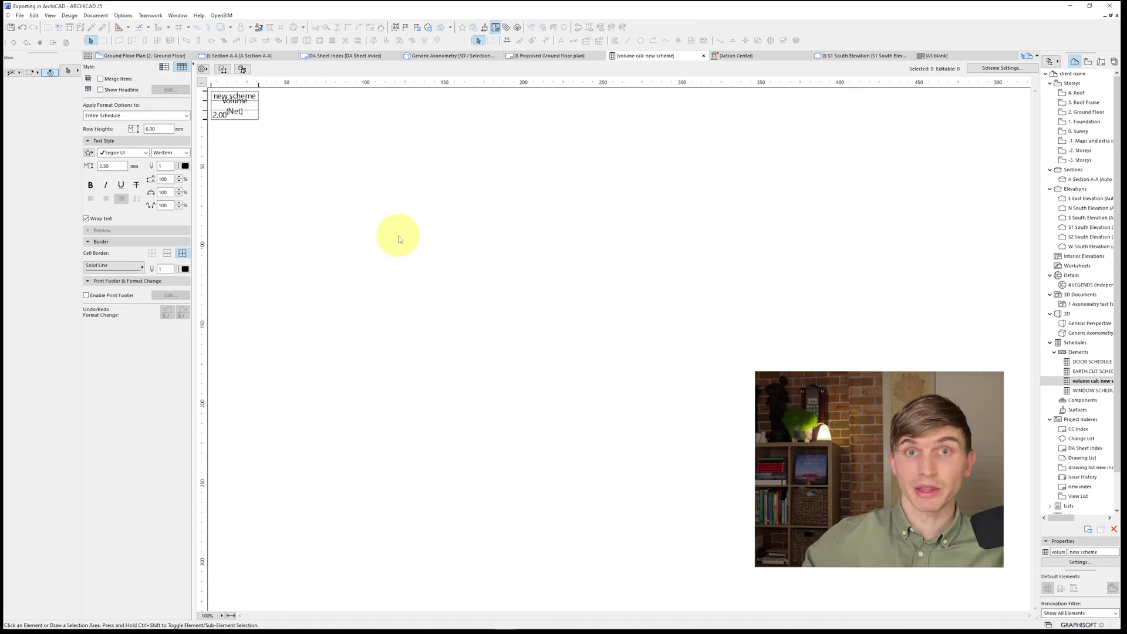
- Retitle the schedule header "Scheme Earth block", widening the column to fit the title, and centre the volume value
{"action": "left_click_drag", "start_coordinate": [258, 85], "coordinate": [218, 98]}
{"action": "left_click", "coordinate": [256, 97]}
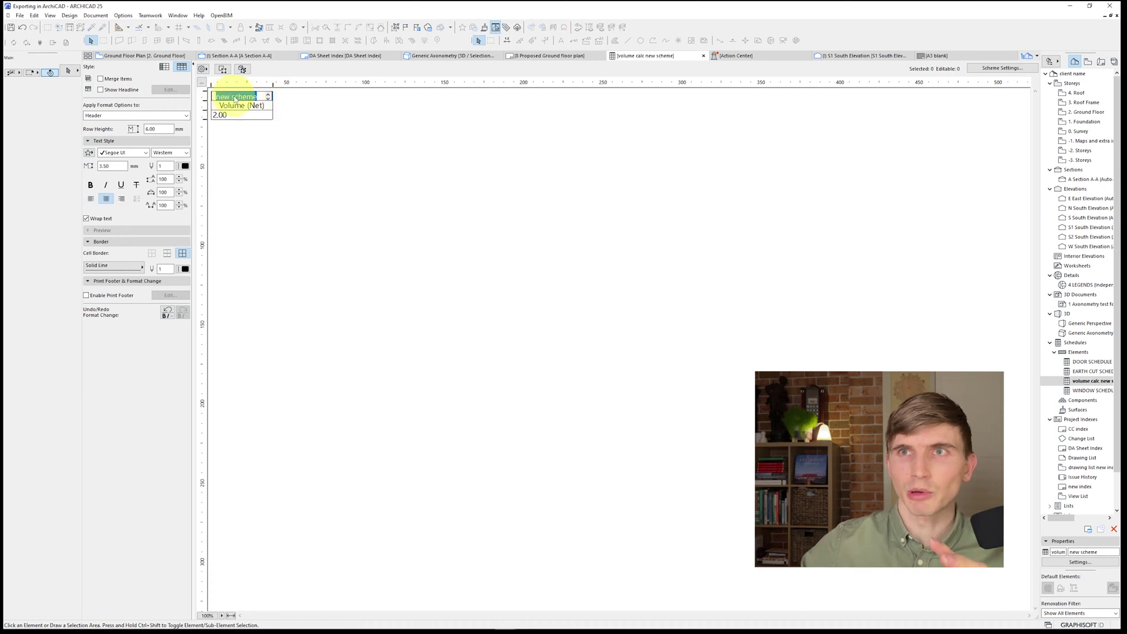
{"action": "type", "text": "Scheme"}
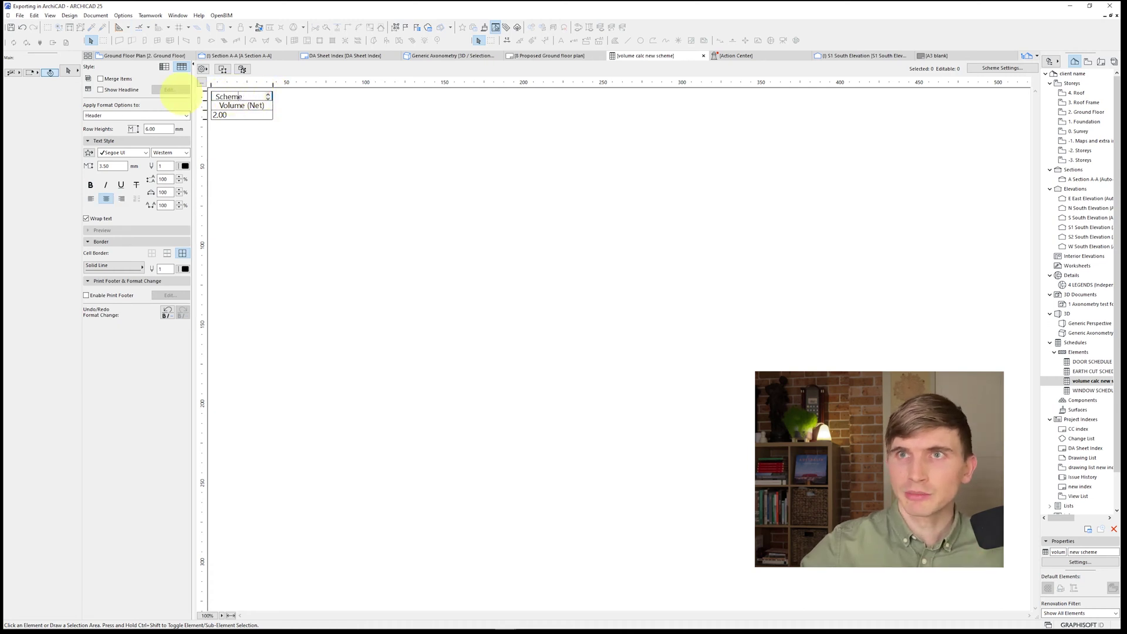
{"action": "type", "text": " Earth block"}
{"action": "left_click_drag", "start_coordinate": [272, 86], "coordinate": [286, 86]}
{"action": "left_click", "coordinate": [280, 115]}
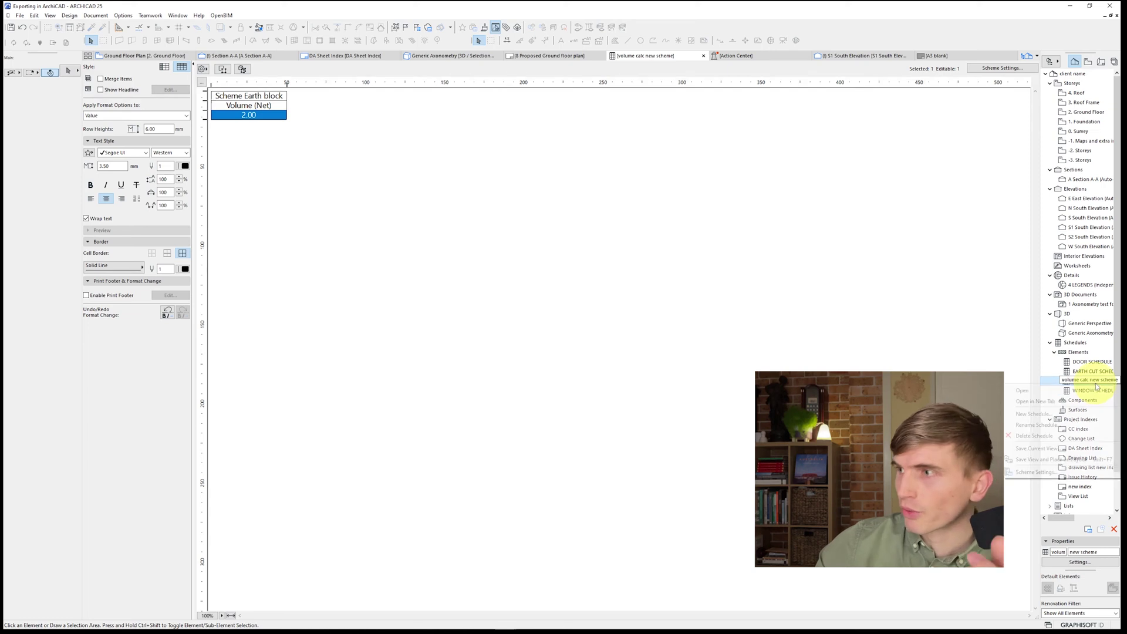
- Save the volume calc schedule as a view and place it on the layout below the existing schedule
{"action": "right_click", "coordinate": [1093, 381]}
{"action": "left_click", "coordinate": [1047, 460]}
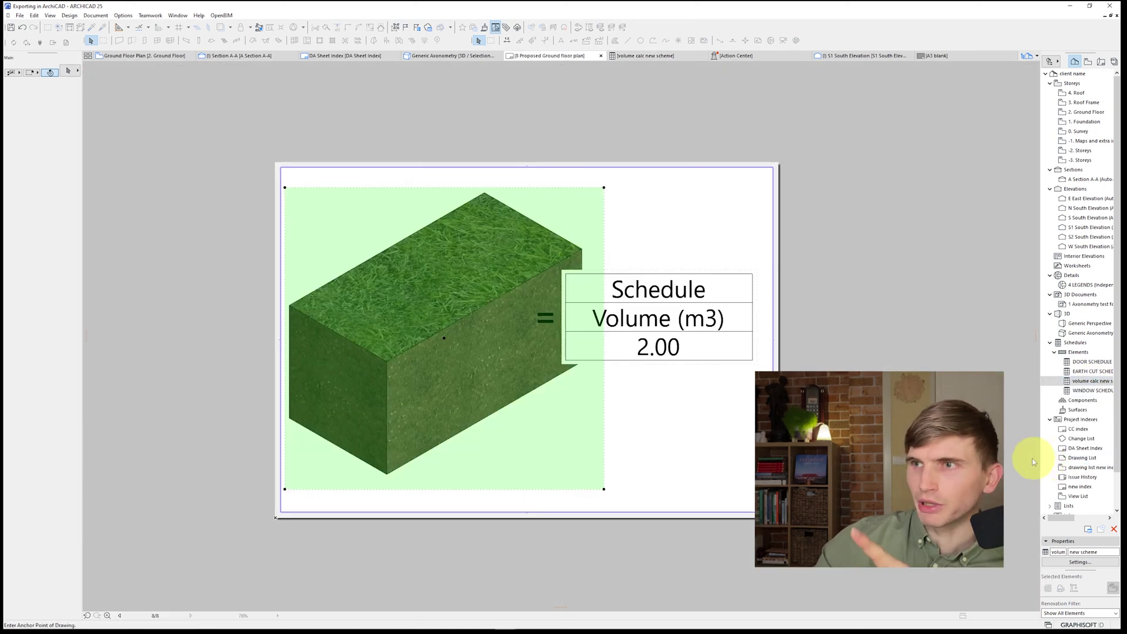
{"action": "left_click", "coordinate": [692, 438]}
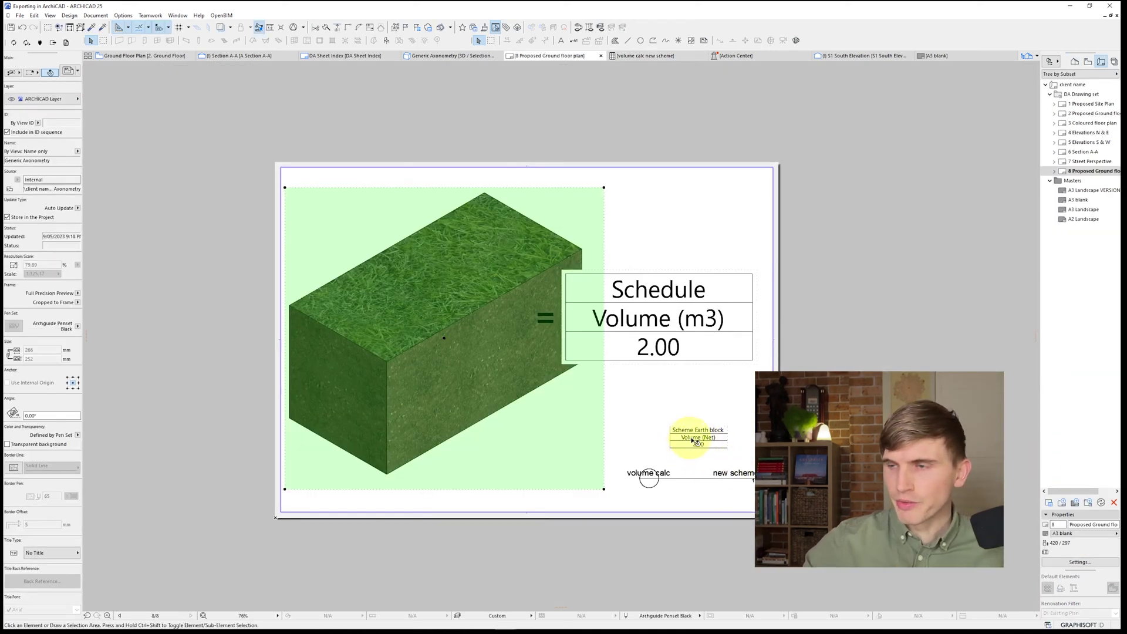
- Set the newly placed volume calc schedule on the layout to No Title and scale 4:1
{"action": "left_click", "coordinate": [58, 552]}
{"action": "left_click", "coordinate": [109, 548]}
{"action": "left_click", "coordinate": [54, 274]}
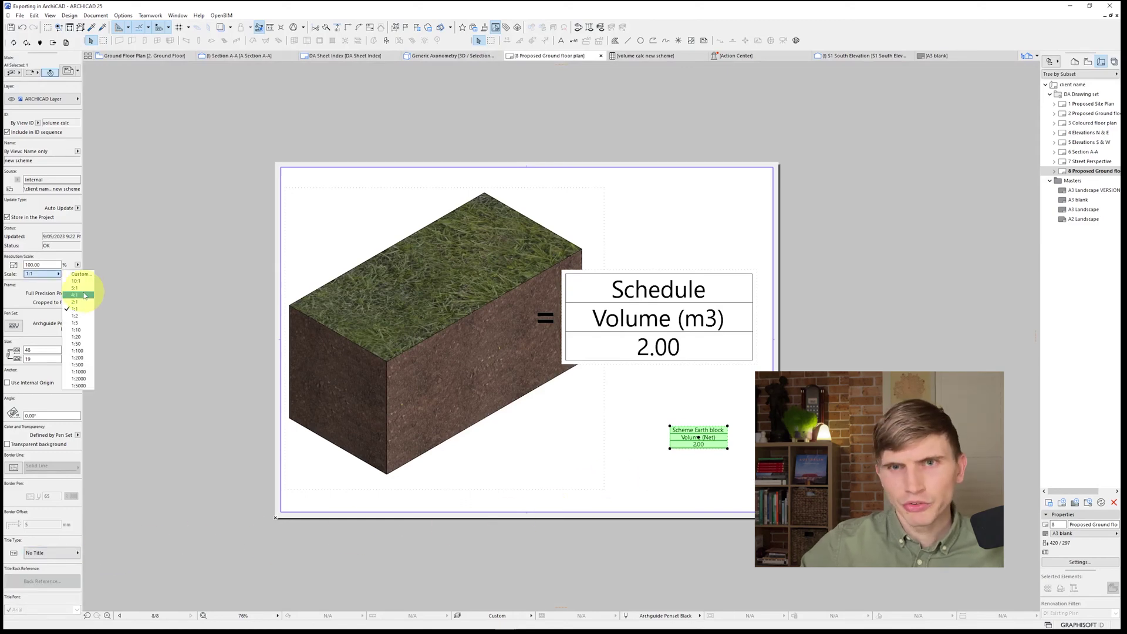
{"action": "left_click", "coordinate": [83, 295]}
{"action": "left_click", "coordinate": [675, 548]}
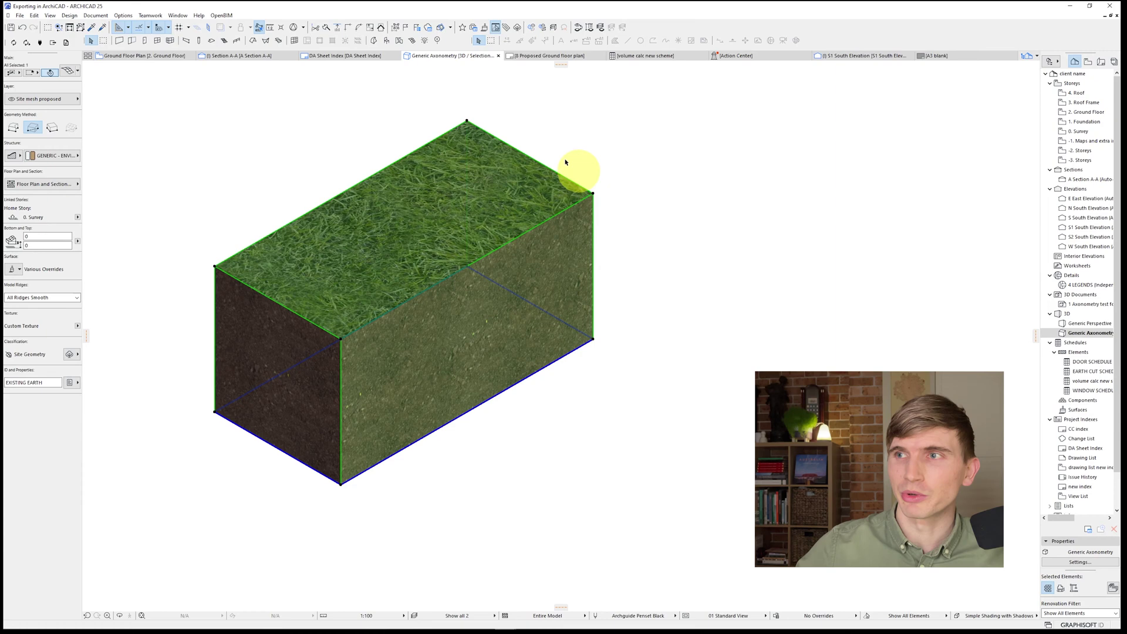
- Copy the EXISTING EARTH mesh beside the original in 3D, and set both schedules on the layout to Fit Frame to Drawing
{"action": "left_click", "coordinate": [470, 122]}
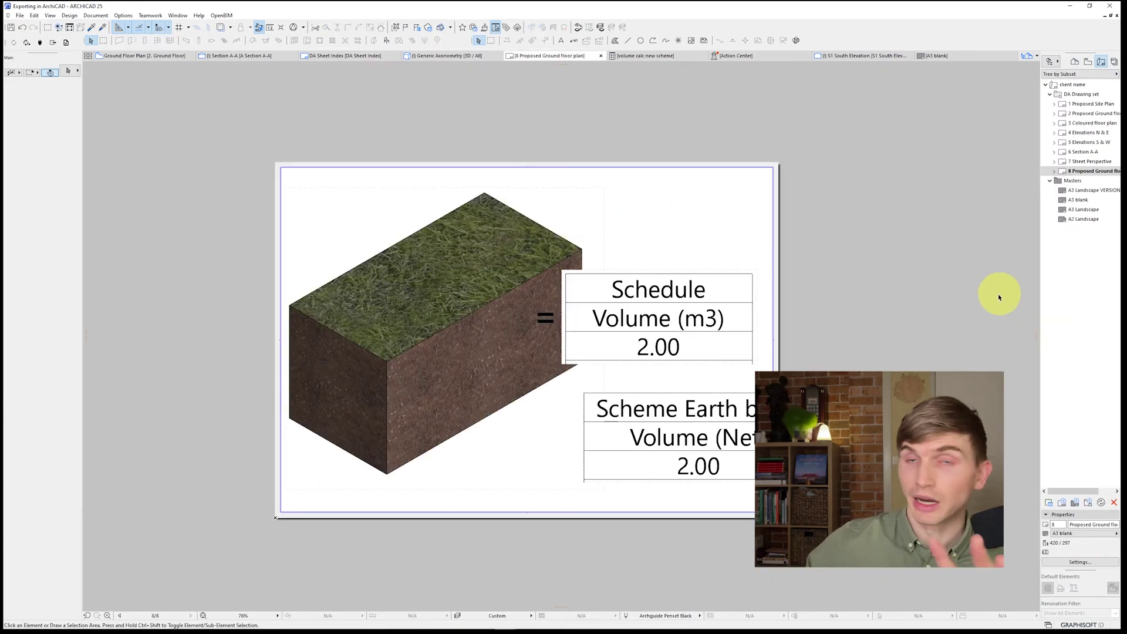
{"action": "left_click", "coordinate": [721, 344]}
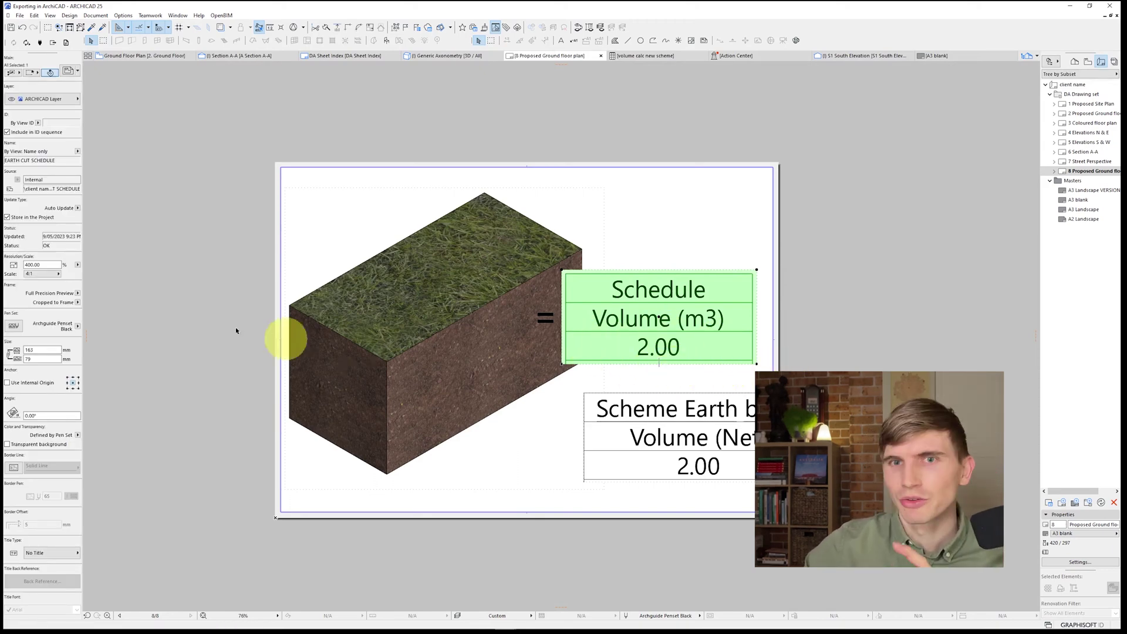
{"action": "left_click", "coordinate": [77, 302]}
{"action": "left_click", "coordinate": [103, 302]}
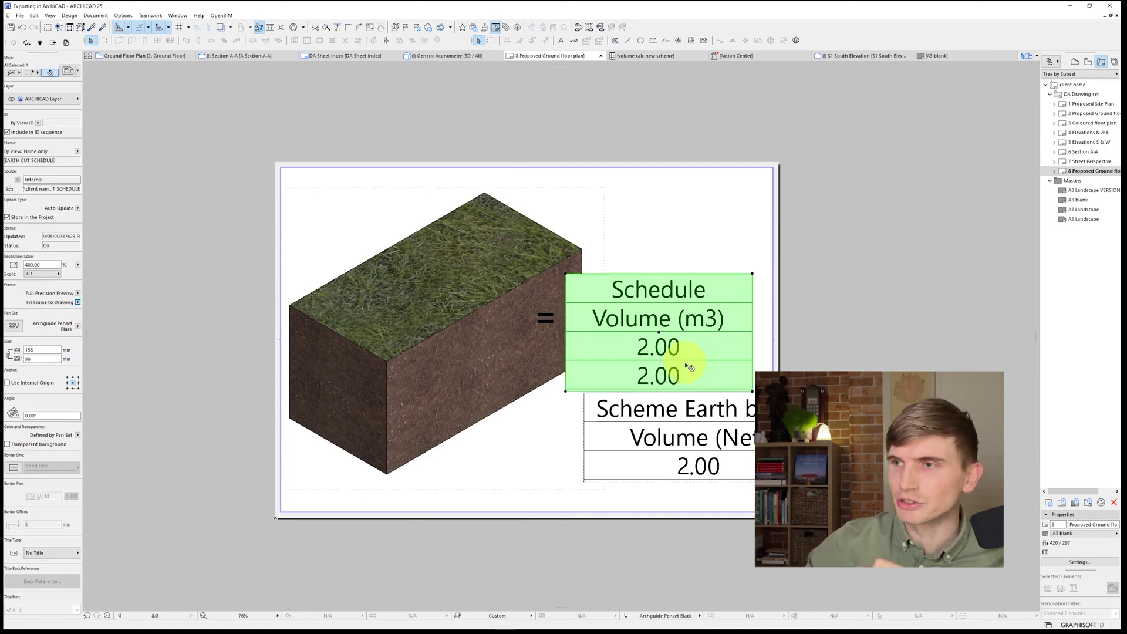
{"action": "left_click", "coordinate": [745, 410]}
{"action": "left_click", "coordinate": [78, 303]}
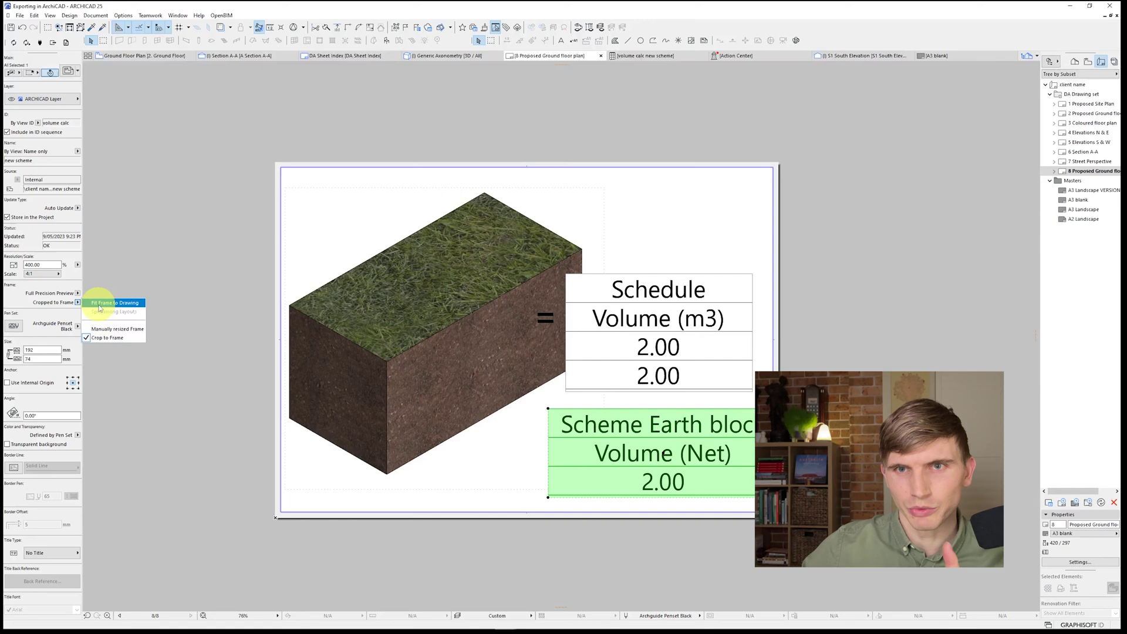
{"action": "left_click", "coordinate": [102, 302]}
{"action": "left_click", "coordinate": [735, 527]}
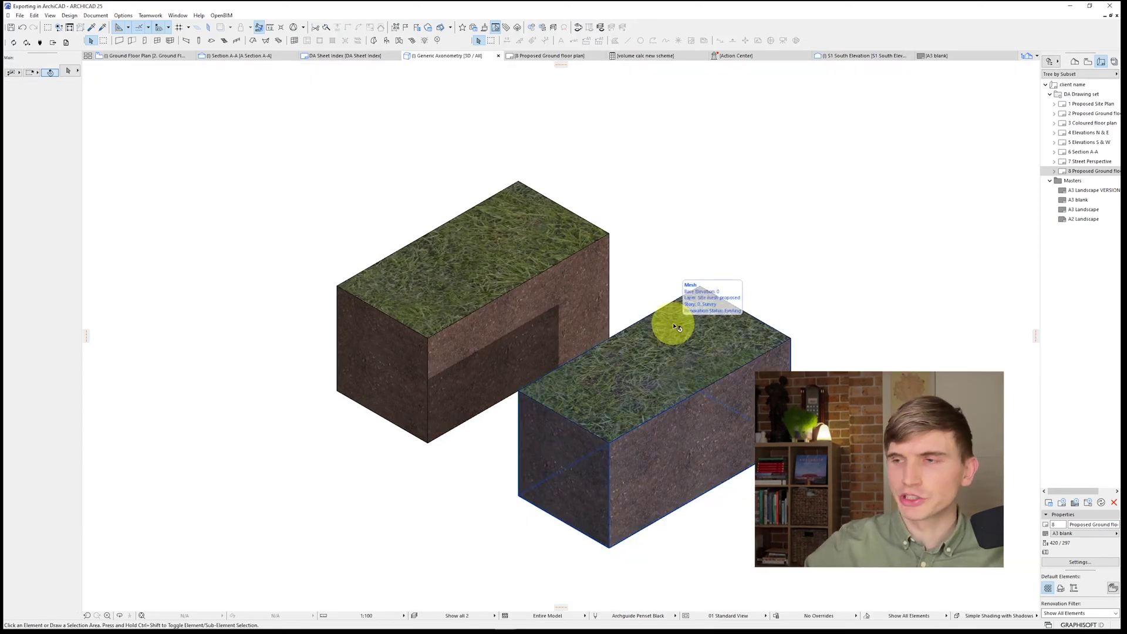
- Change the Element ID of the copied earth mesh to NEW EARTH
{"action": "left_click", "coordinate": [672, 322]}
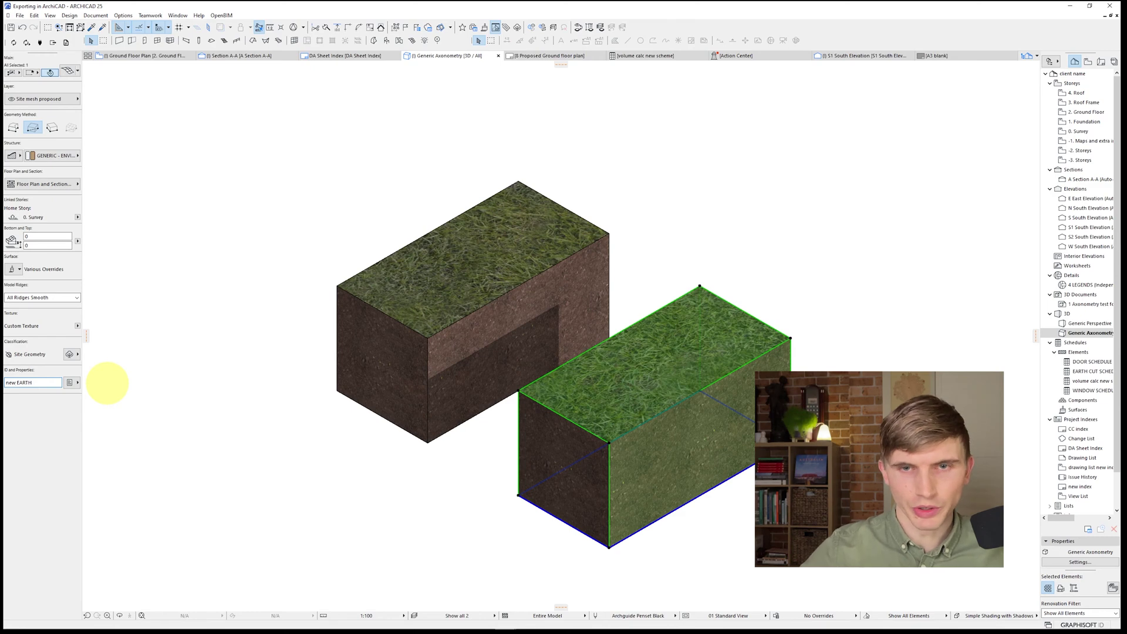
{"action": "key", "text": "BackSpace"}
{"action": "key", "text": "BackSpace"}
{"action": "key", "text": "BackSpace"}
{"action": "key", "text": "BackSpace"}
{"action": "type", "text": "NEW"}
{"action": "double_click", "coordinate": [1100, 371]}
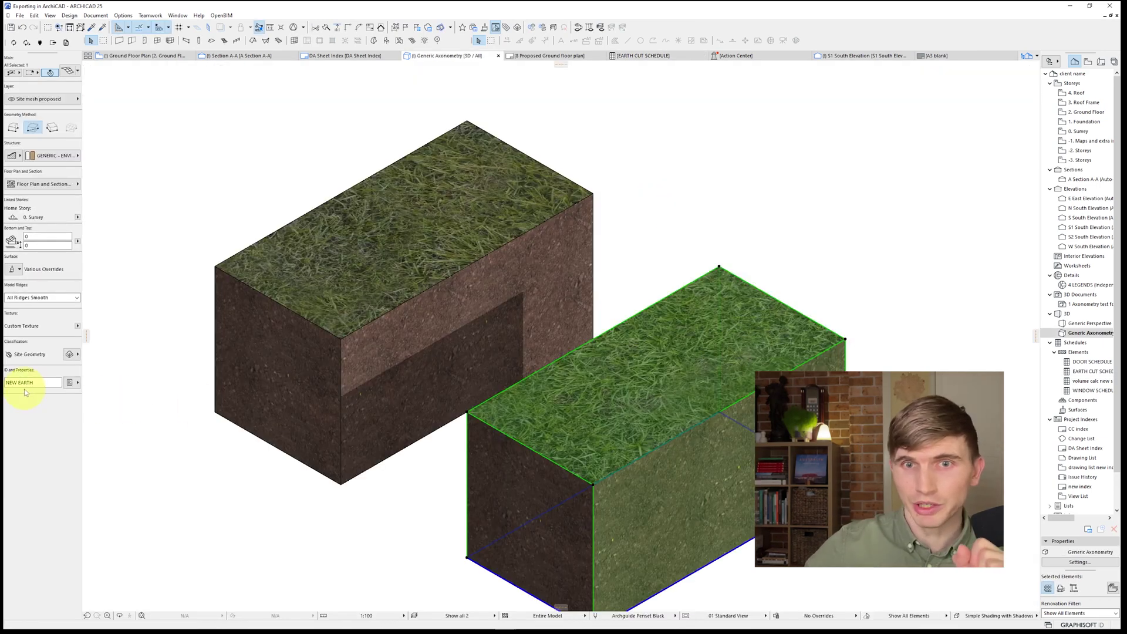
{"action": "left_click_drag", "start_coordinate": [38, 382], "coordinate": [4, 382]}
- In the volume calc scheme, add a second Element ID criterion containing NEW EARTH, joined to the EXISTING EARTH criterion with "or"
{"action": "double_click", "coordinate": [1092, 371]}
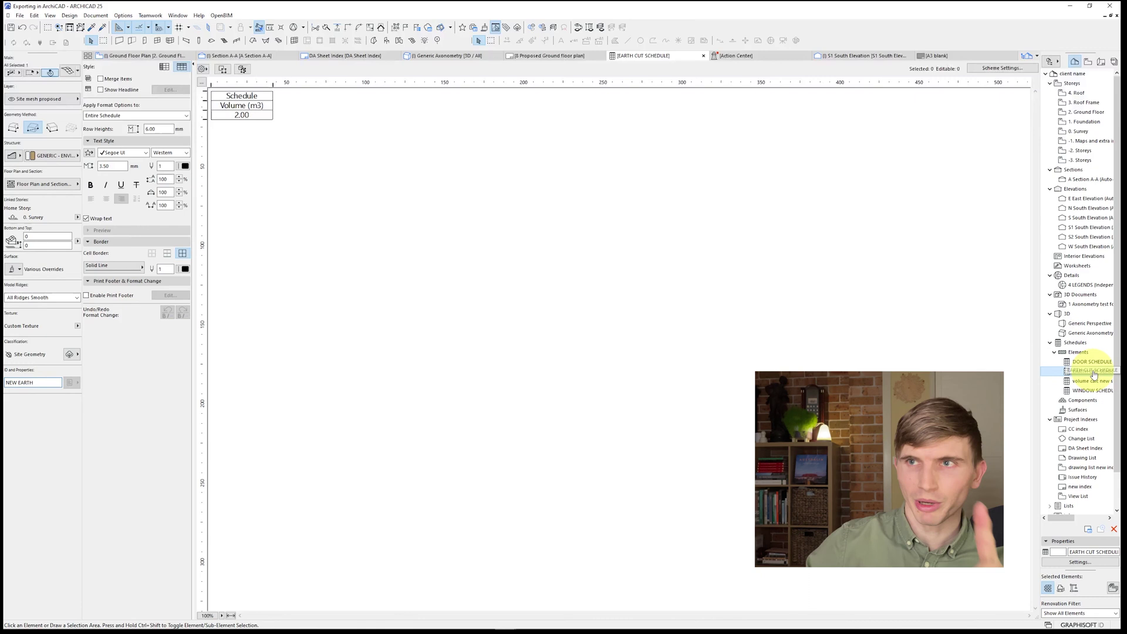
{"action": "left_click", "coordinate": [497, 215]}
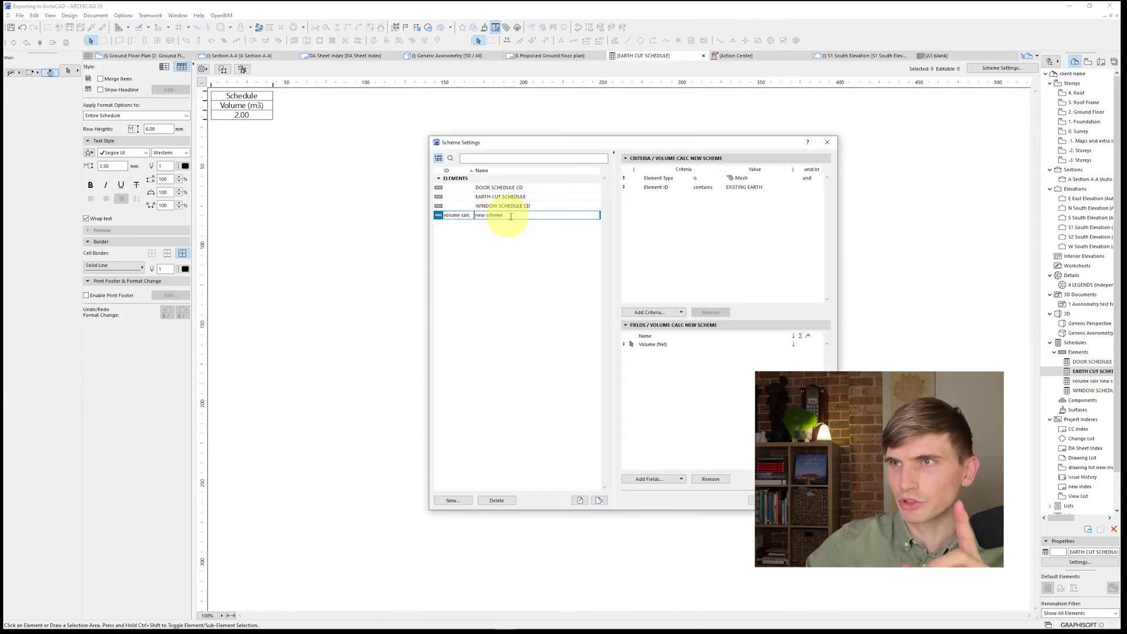
{"action": "left_click", "coordinate": [649, 311]}
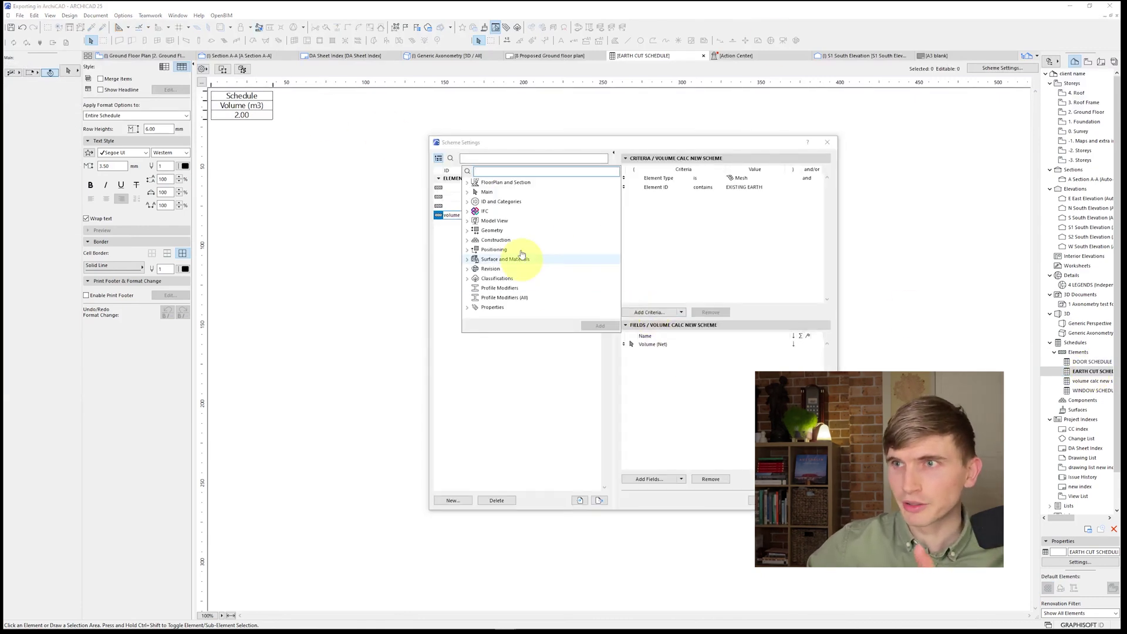
{"action": "type", "text": "ele"}
{"action": "double_click", "coordinate": [523, 201]}
{"action": "left_click", "coordinate": [812, 187]}
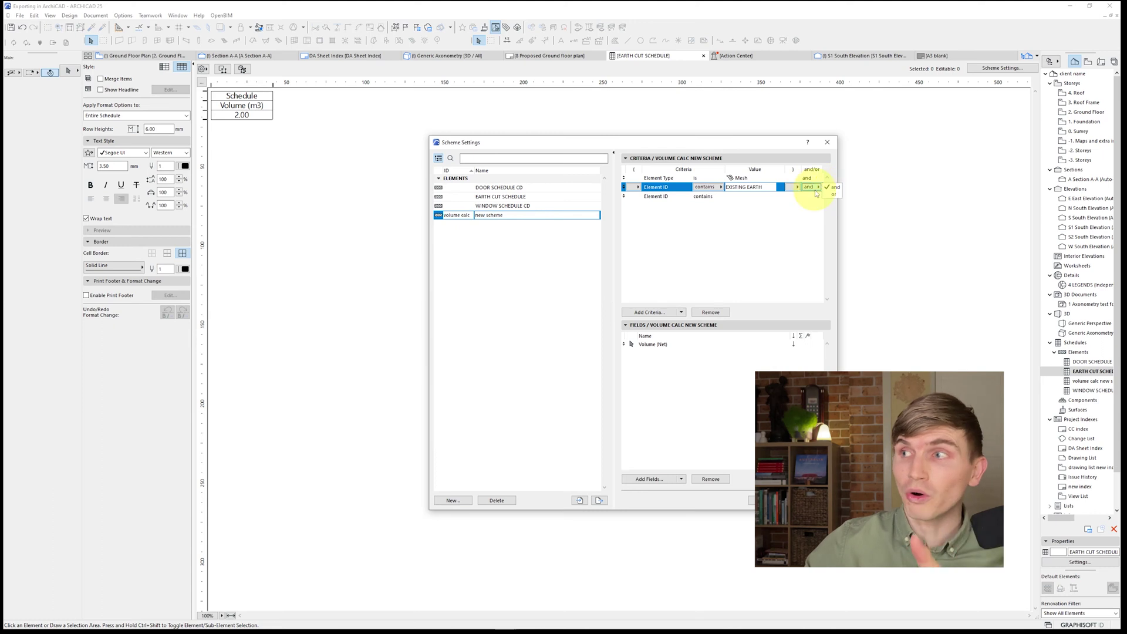
{"action": "left_click", "coordinate": [834, 194]}
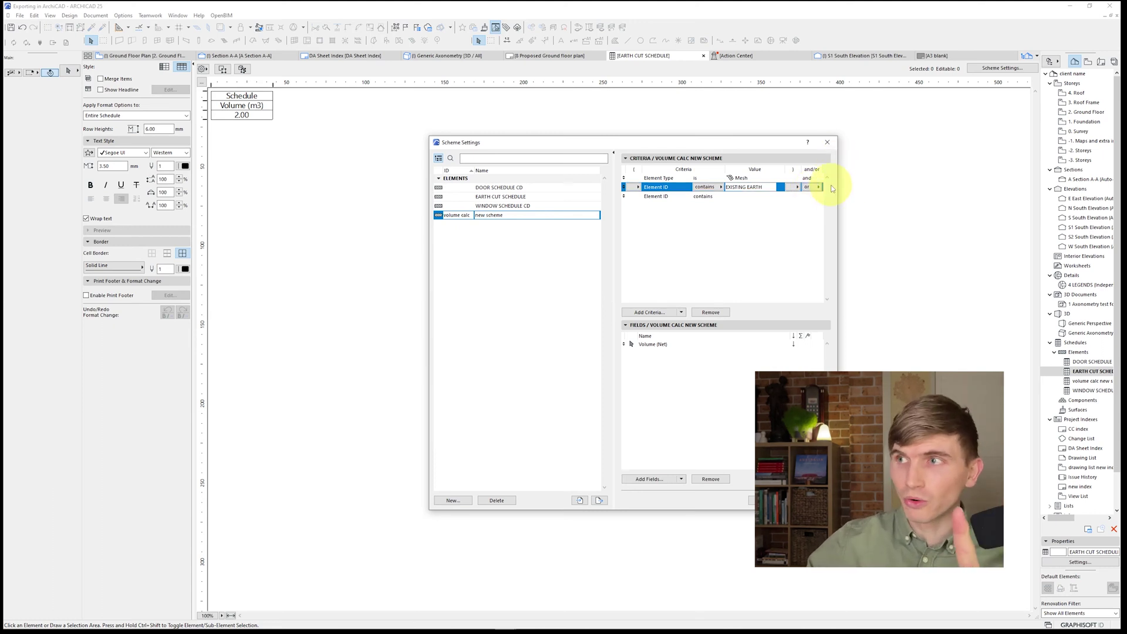
{"action": "left_click", "coordinate": [733, 196]}
{"action": "type", "text": "NEW EARTH"}
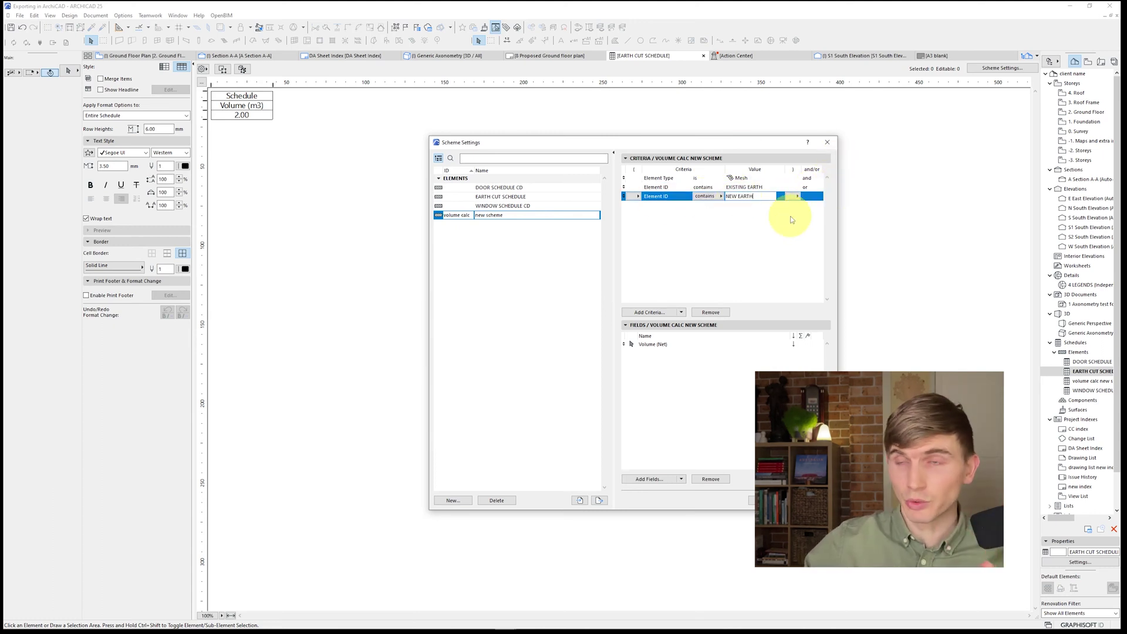
{"action": "left_click", "coordinate": [808, 500]}
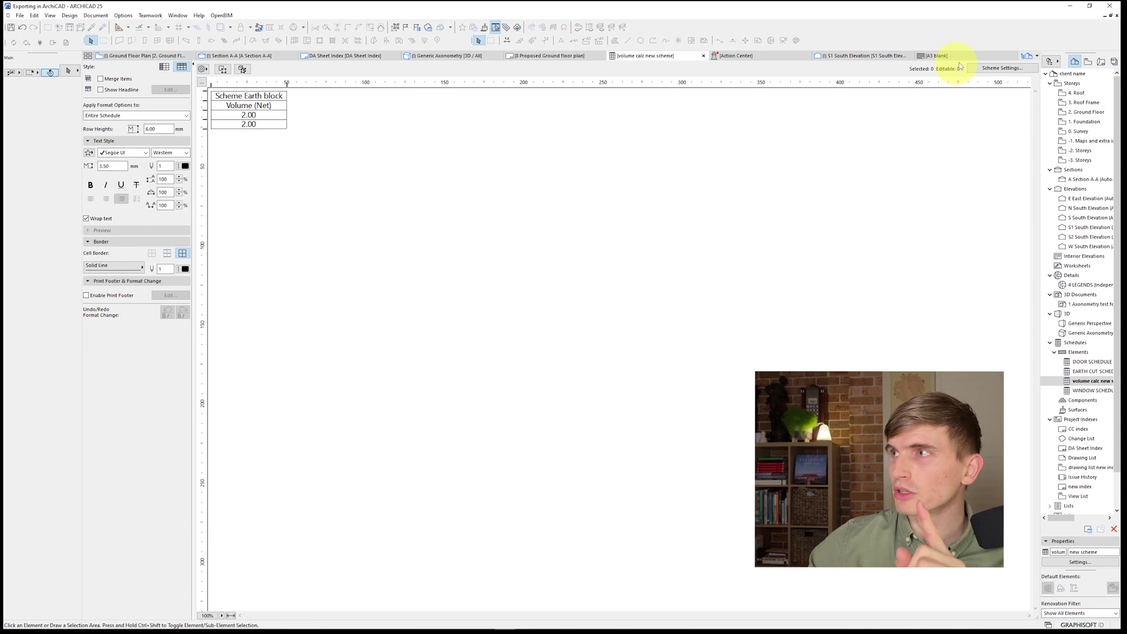
- Add the Element ID field before Volume (Net) in the volume calc scheme and widen its schedule column to fit the IDs
{"action": "left_click", "coordinate": [998, 68]}
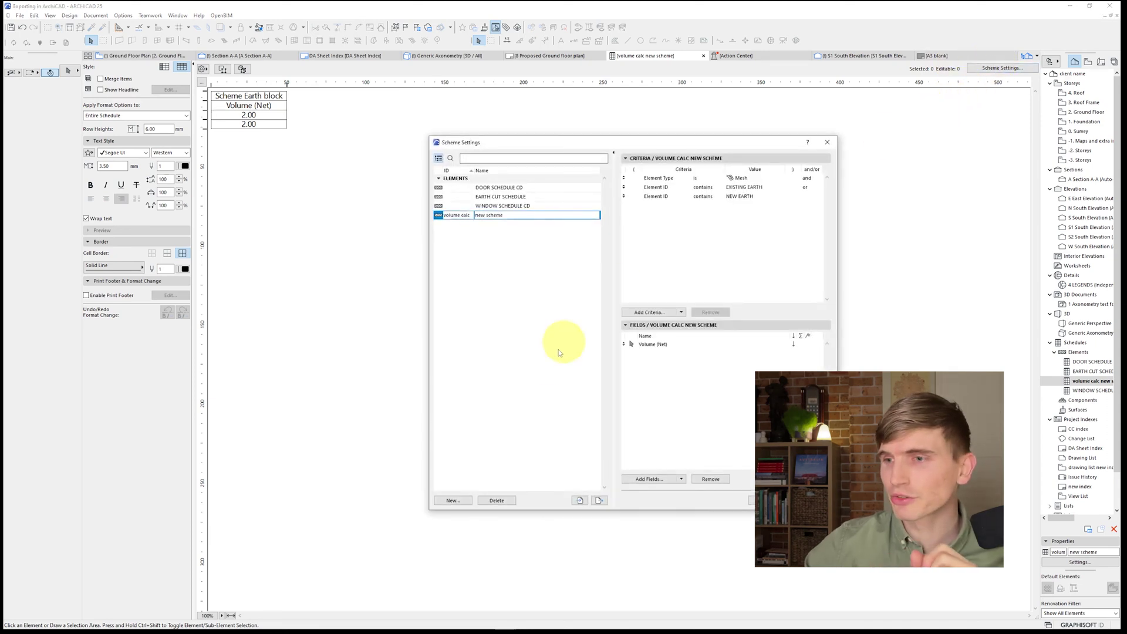
{"action": "left_click", "coordinate": [650, 477]}
{"action": "type", "text": "ID"}
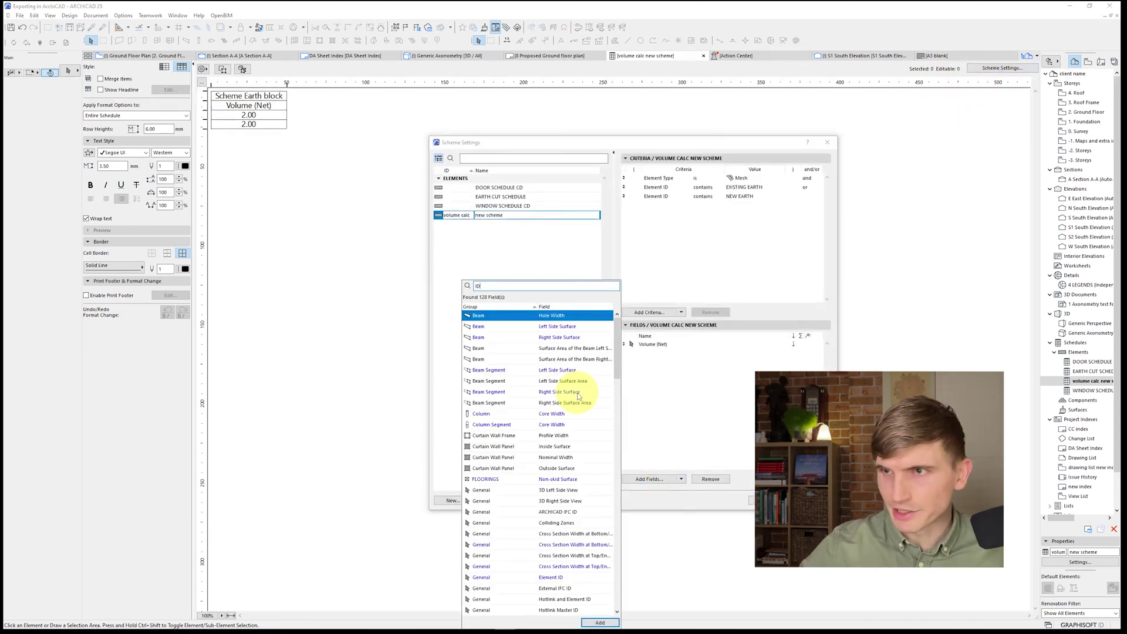
{"action": "left_click", "coordinate": [550, 577]}
{"action": "double_click", "coordinate": [550, 577]}
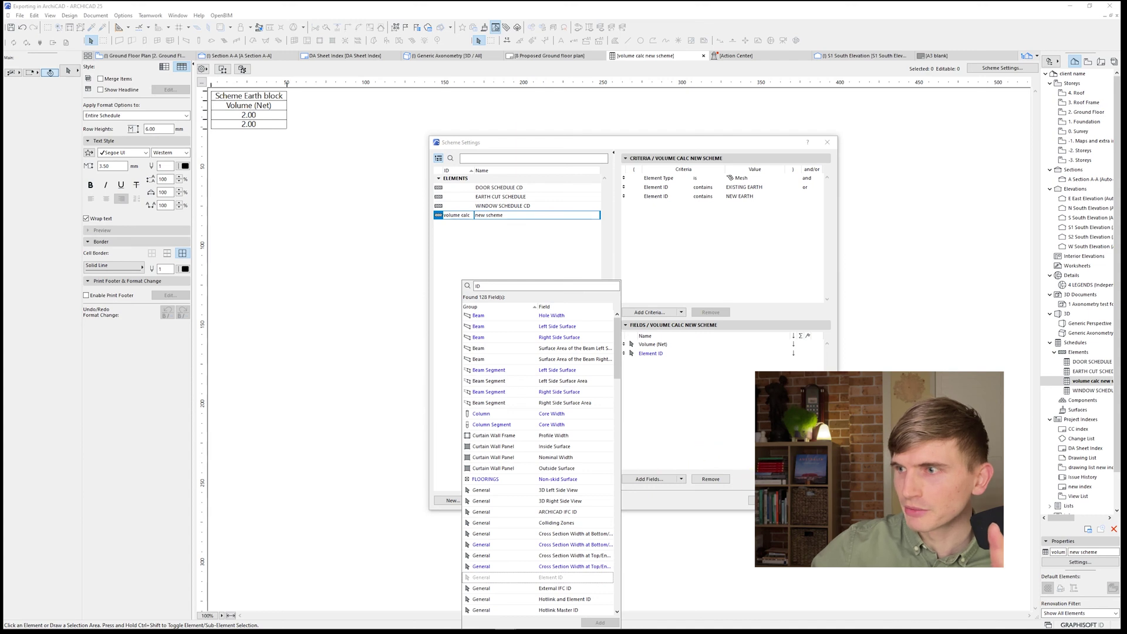
{"action": "left_click", "coordinate": [675, 405]}
{"action": "left_click_drag", "start_coordinate": [623, 353], "coordinate": [624, 344]}
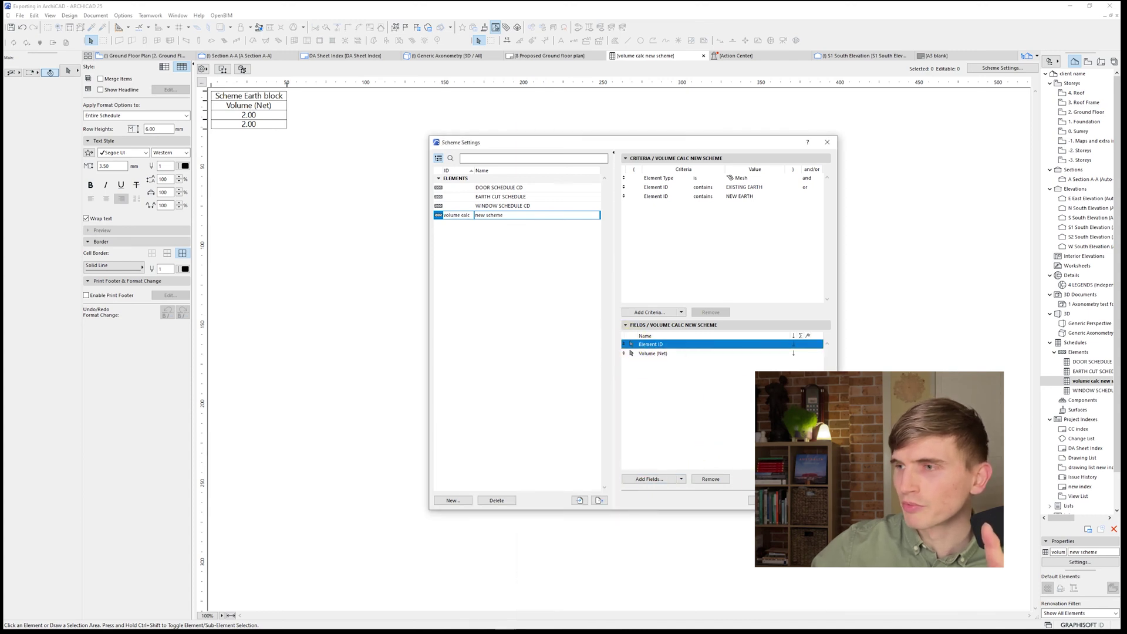
{"action": "left_click", "coordinate": [808, 500]}
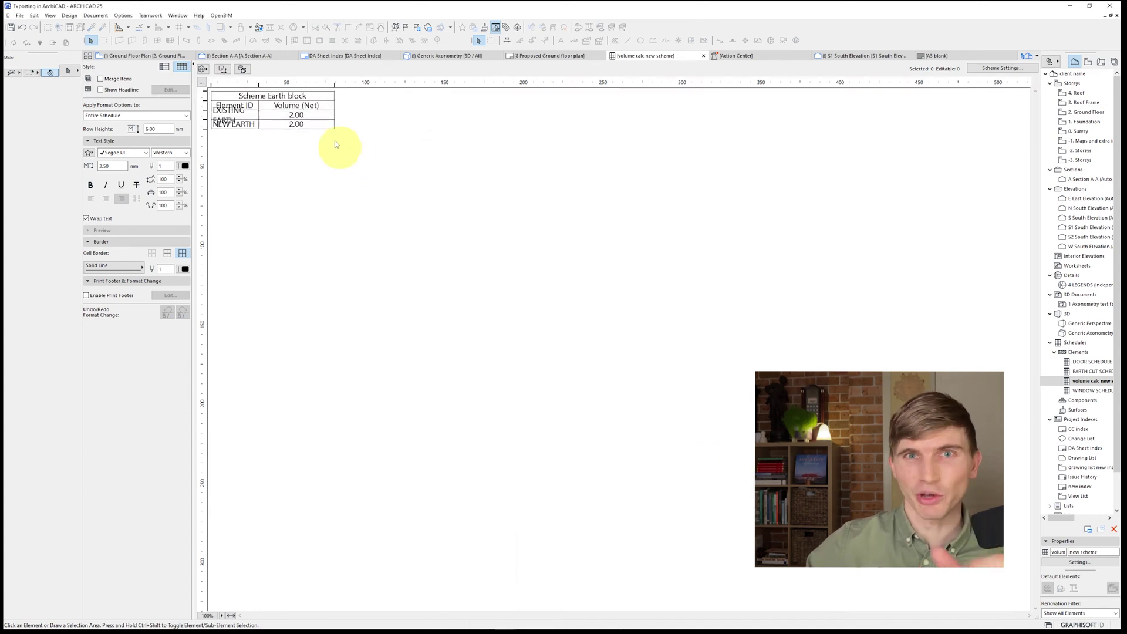
{"action": "left_click_drag", "start_coordinate": [258, 85], "coordinate": [279, 85]}
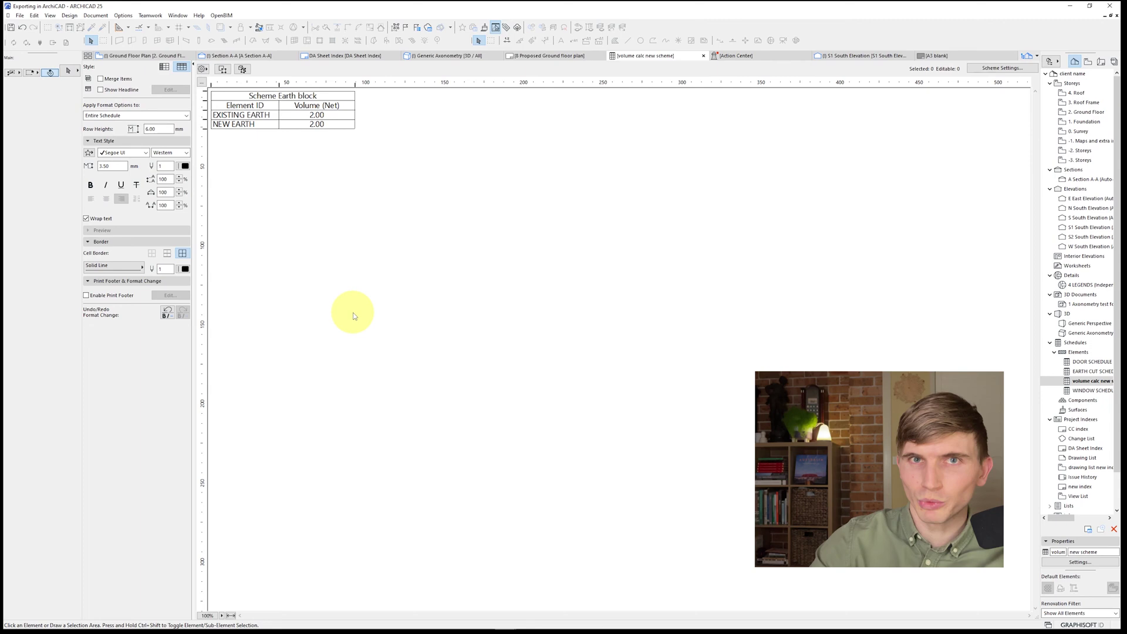
- Shorten both earth meshes in 3D to about half their length by offsetting their end edges
{"action": "key", "text": "F3"}
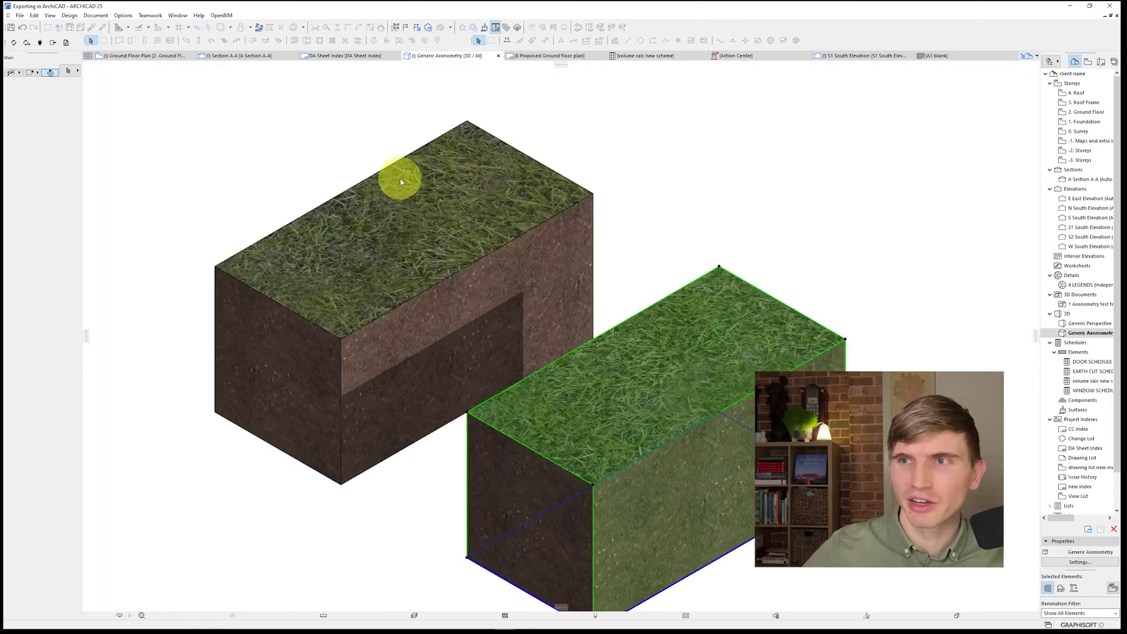
{"action": "scroll", "coordinate": [560, 334], "scroll_direction": "down", "scroll_amount": 2}
{"action": "middle_click_drag", "start_coordinate": [561, 334], "coordinate": [541, 292]}
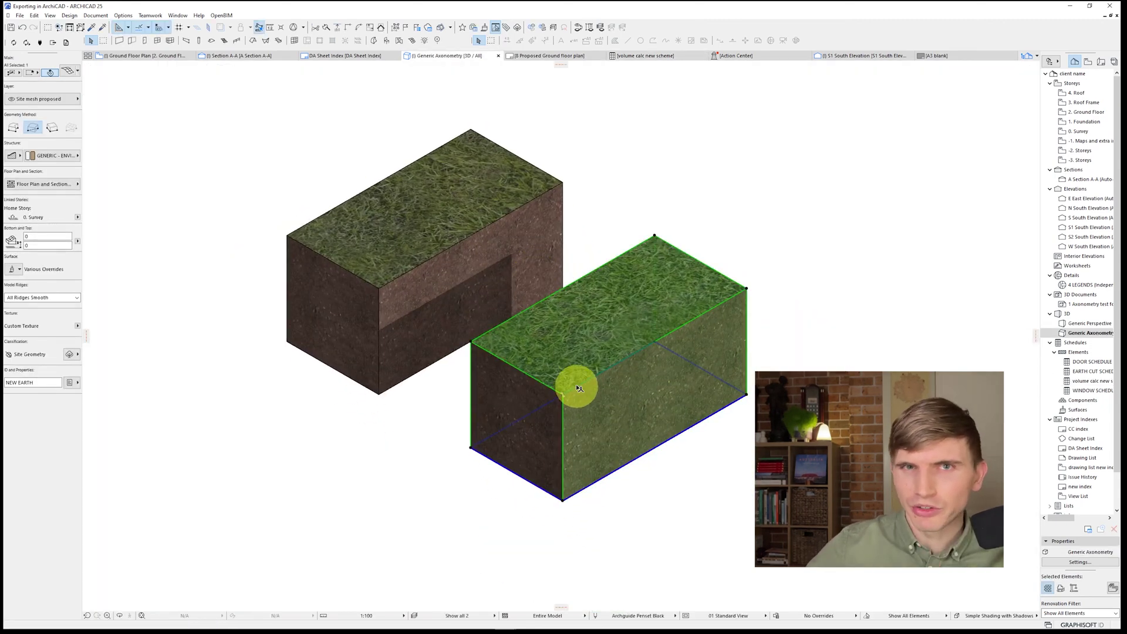
{"action": "mouse_move", "coordinate": [569, 407]}
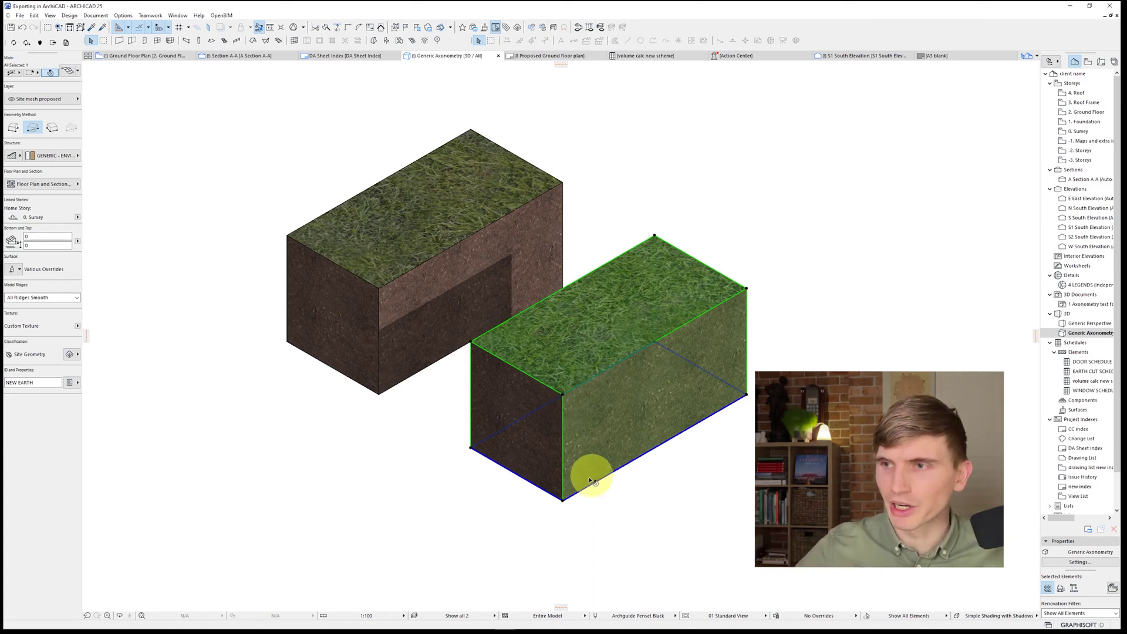
{"action": "left_click", "coordinate": [573, 494]}
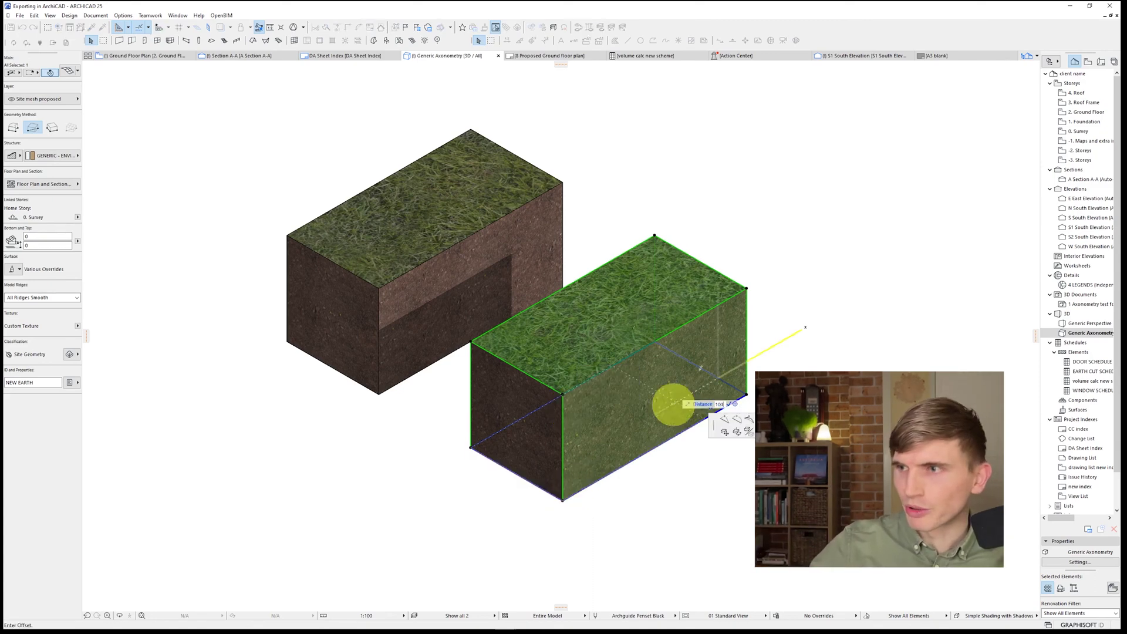
{"action": "left_click", "coordinate": [625, 431]}
{"action": "left_click", "coordinate": [512, 270]}
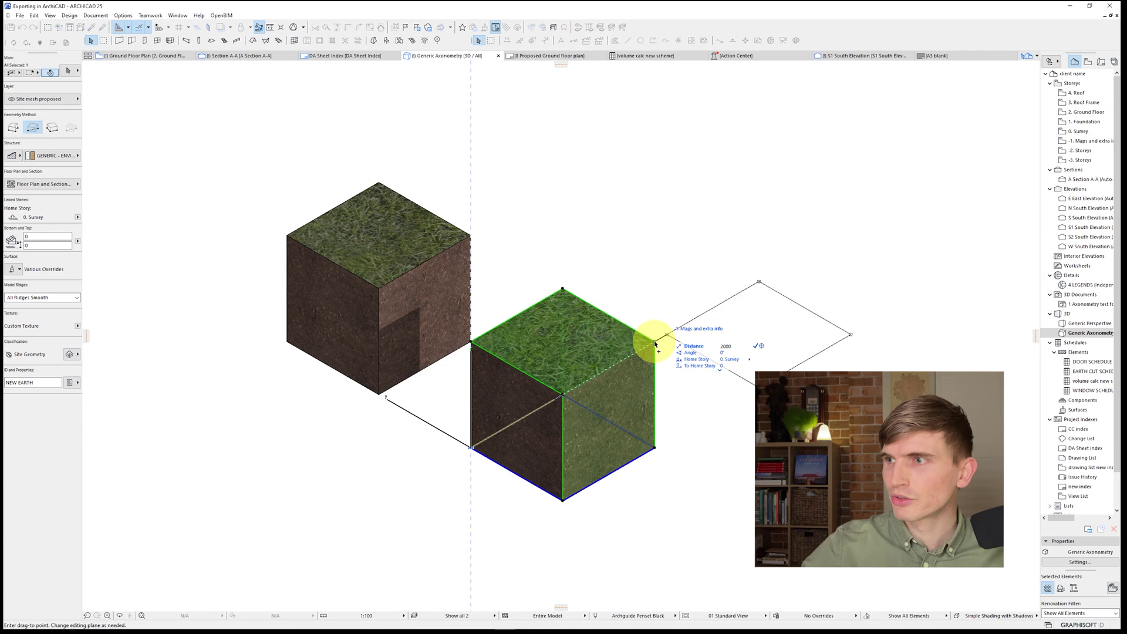
- Copy the NEW EARTH mesh and override the copy's surfaces with Aluminium
{"action": "left_click", "coordinate": [68, 293]}
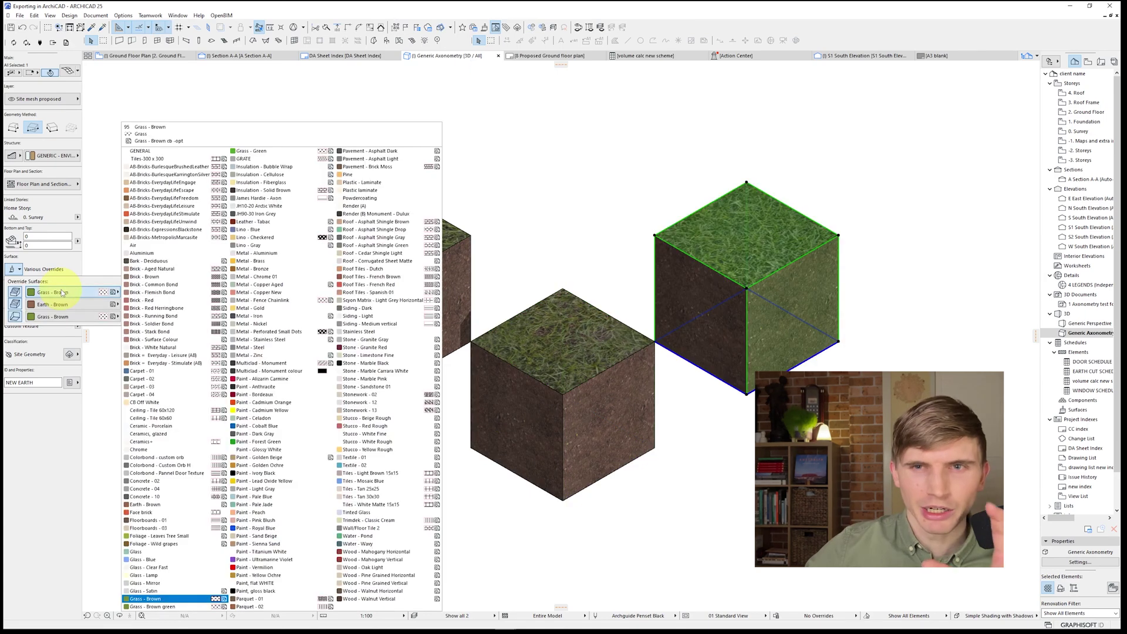
{"action": "left_click", "coordinate": [168, 253]}
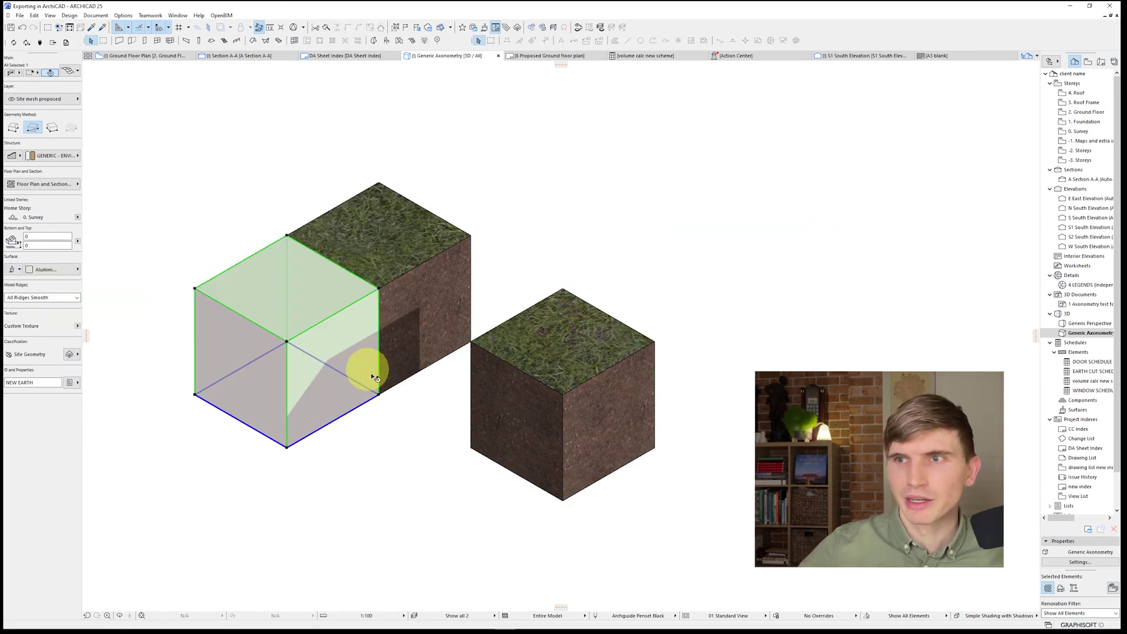
- Move the aluminium mesh to overlap about half of the existing earth block and set its Element ID to CUT
{"action": "left_click", "coordinate": [378, 393]}
{"action": "key", "text": "Tab"}
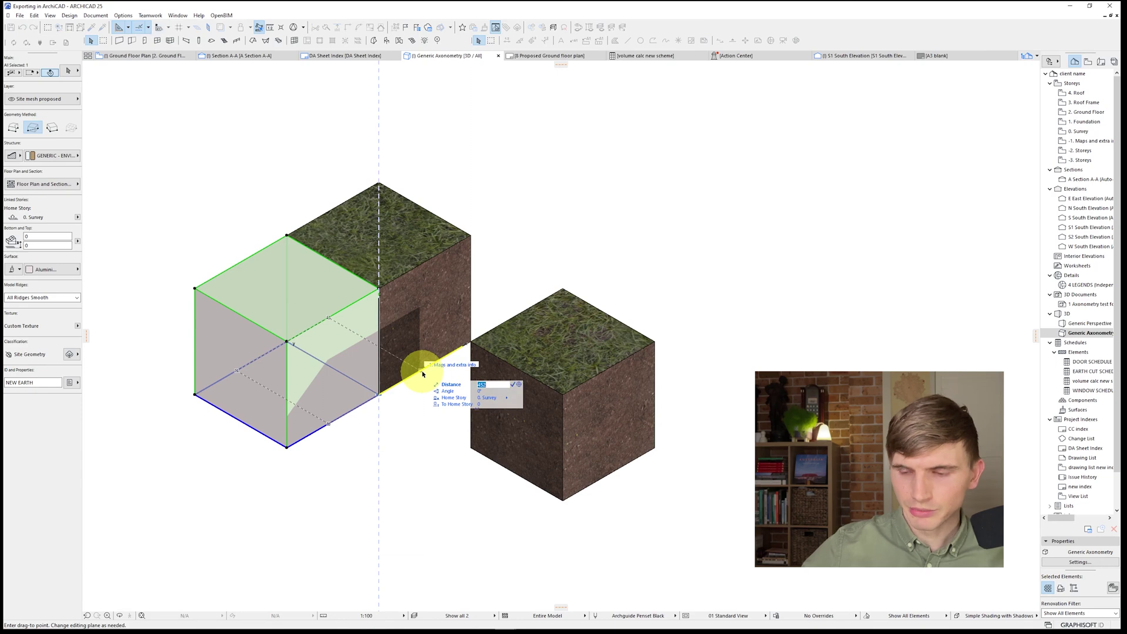
{"action": "key", "text": "Return"}
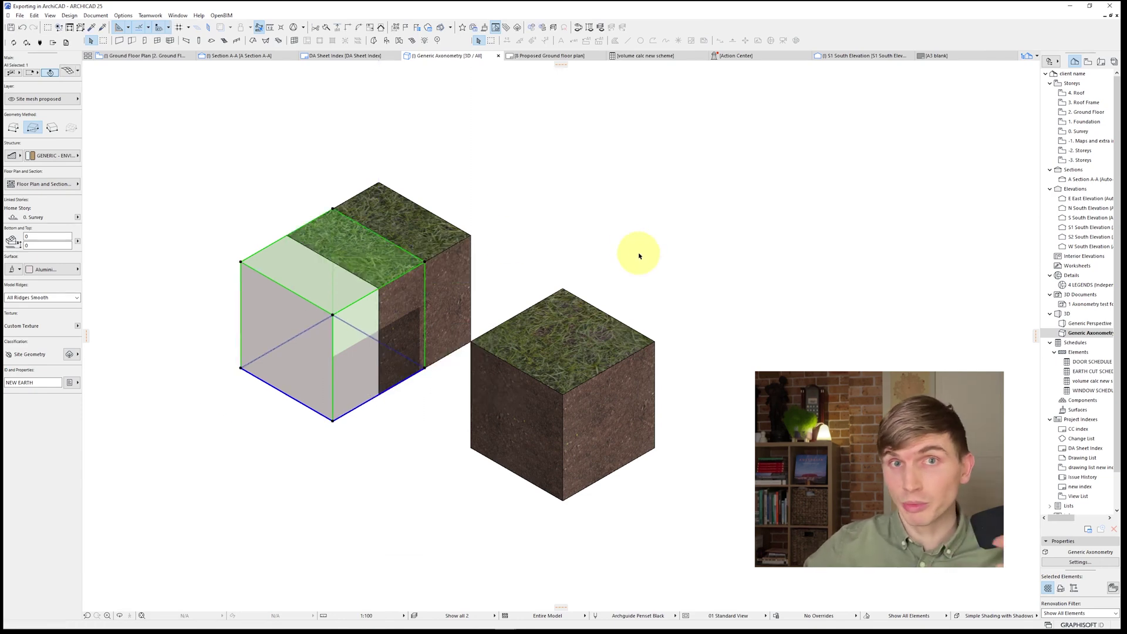
{"action": "double_click", "coordinate": [1093, 381]}
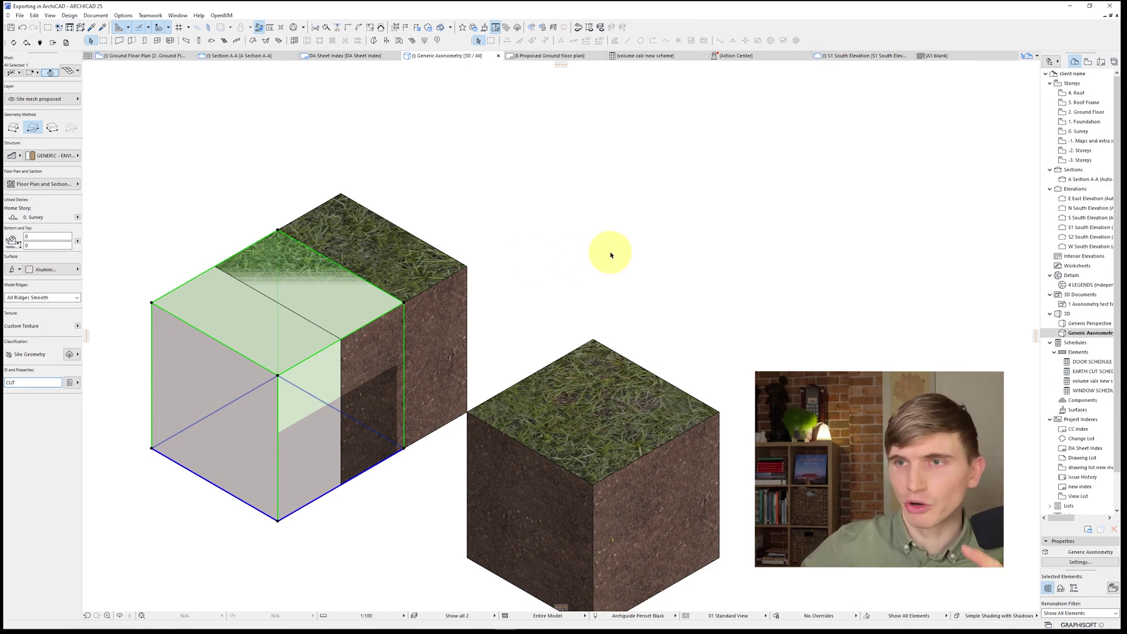
- Subtract the CUT mesh from the EXISTING EARTH mesh with Solid Element Operations, keeping the target's own surface attributes
{"action": "left_click", "coordinate": [464, 288]}
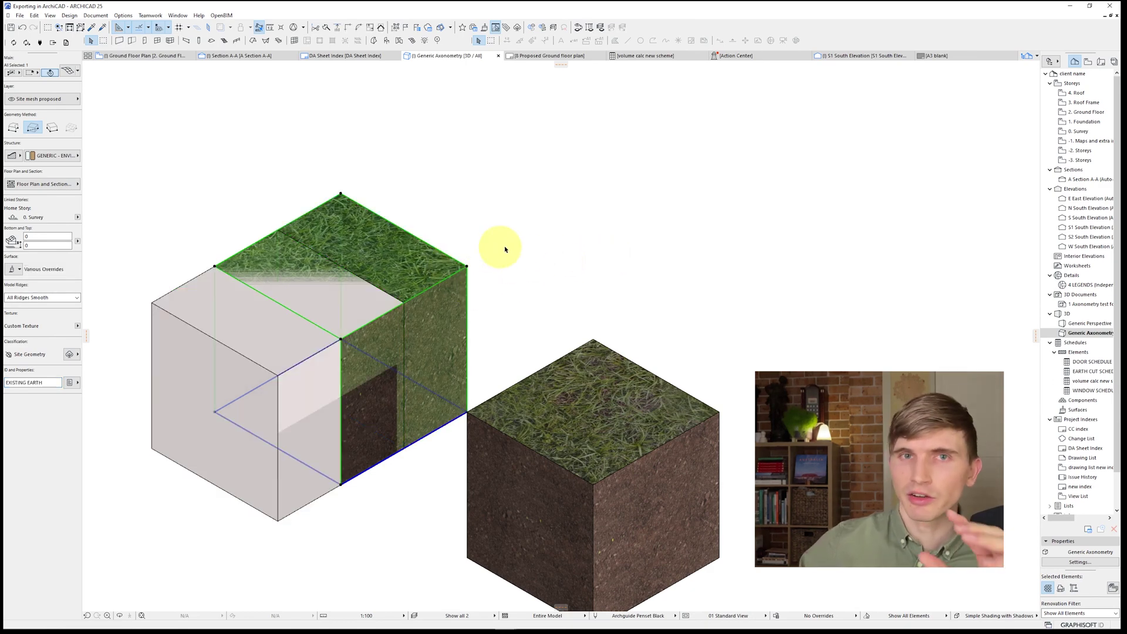
{"action": "right_click", "coordinate": [559, 216]}
{"action": "mouse_move", "coordinate": [604, 310]}
{"action": "left_click", "coordinate": [707, 328]}
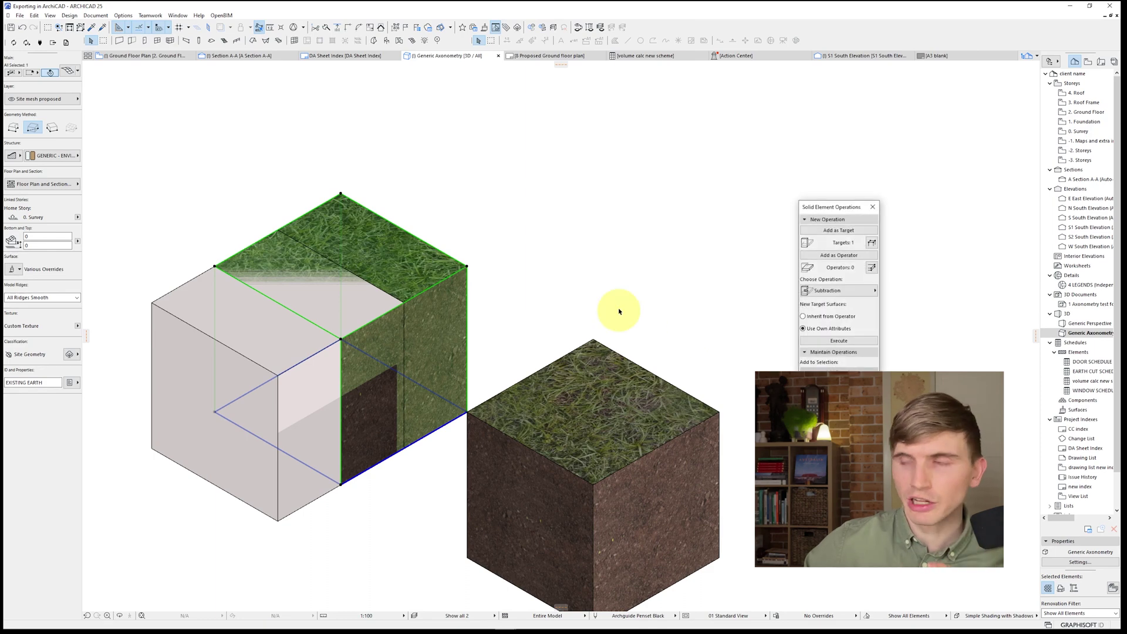
{"action": "left_click", "coordinate": [317, 344]}
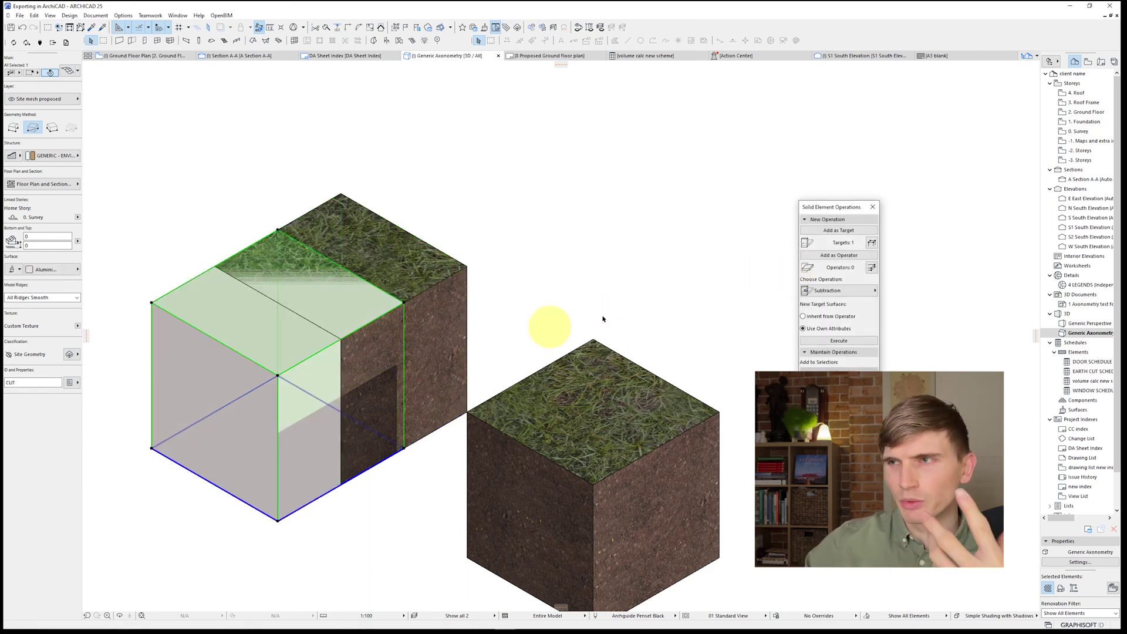
{"action": "left_click", "coordinate": [846, 292]}
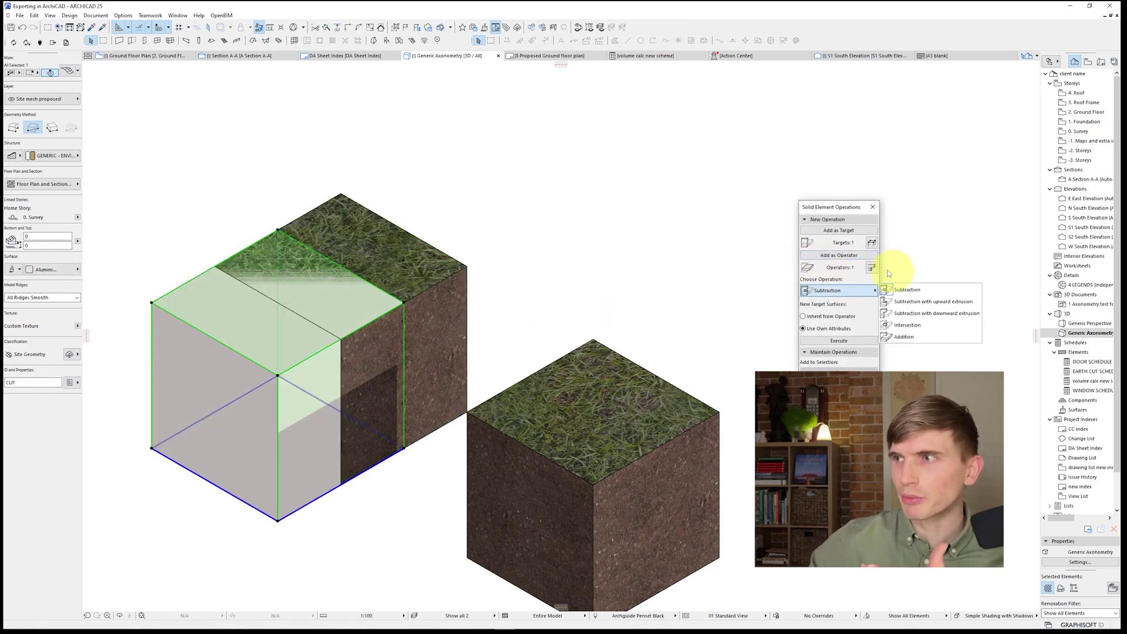
{"action": "left_click", "coordinate": [826, 339]}
{"action": "left_click", "coordinate": [822, 341]}
- Move the CUT mesh to a hidden layer and open the volume calc schedule to check the net volumes
{"action": "left_click", "coordinate": [189, 326]}
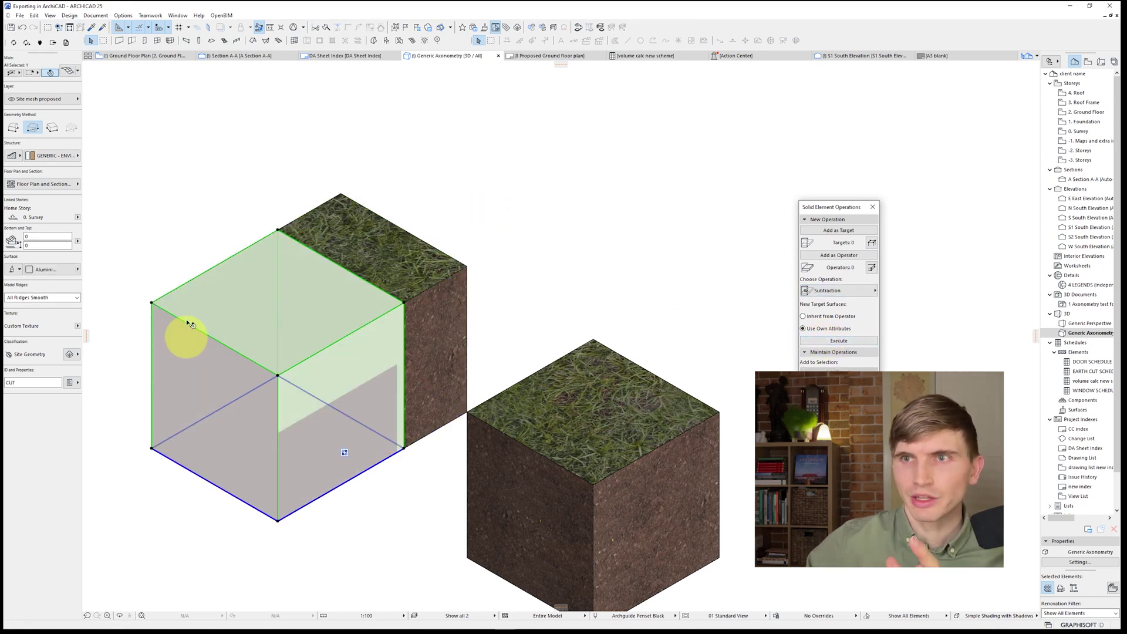
{"action": "left_click", "coordinate": [44, 99]}
{"action": "left_click", "coordinate": [94, 106]}
{"action": "left_click", "coordinate": [535, 228]}
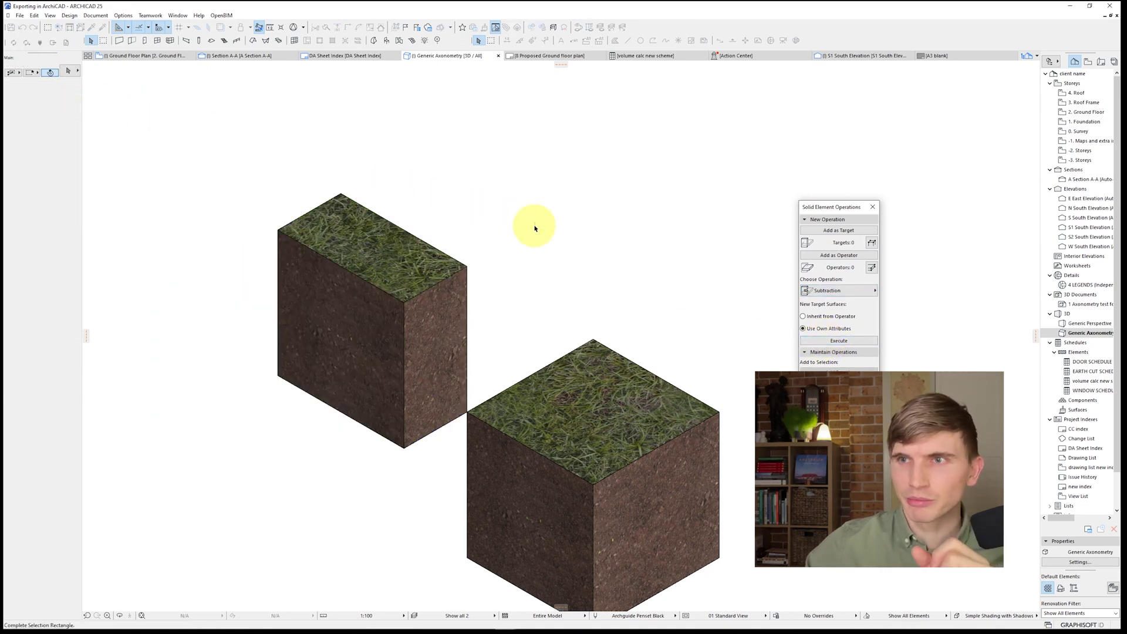
{"action": "left_click", "coordinate": [591, 242]}
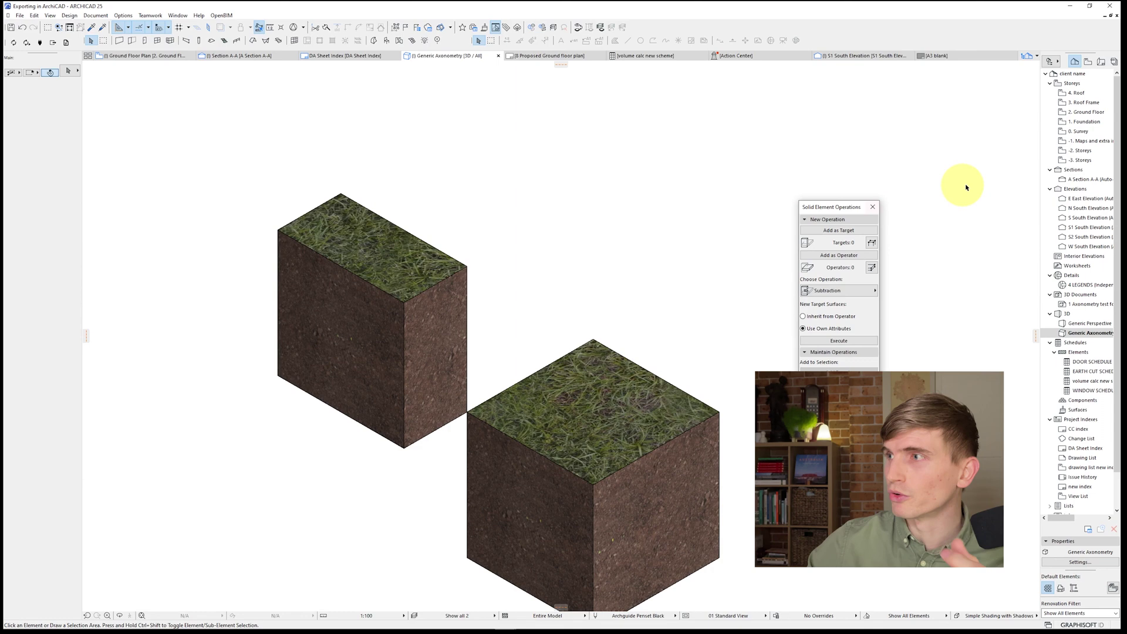
{"action": "double_click", "coordinate": [1091, 381]}
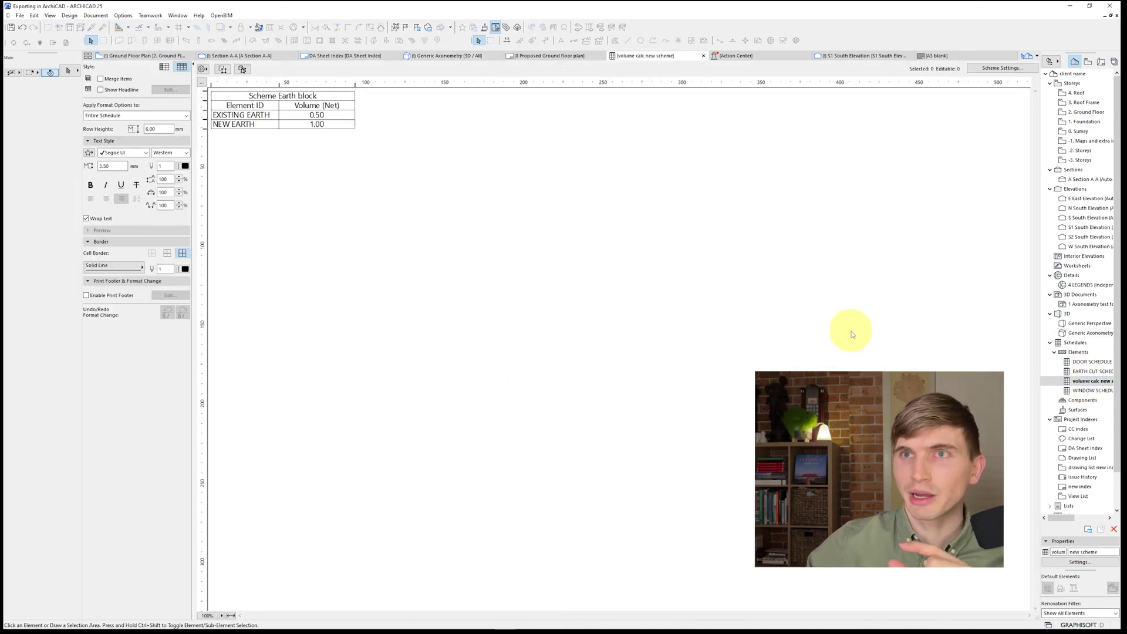